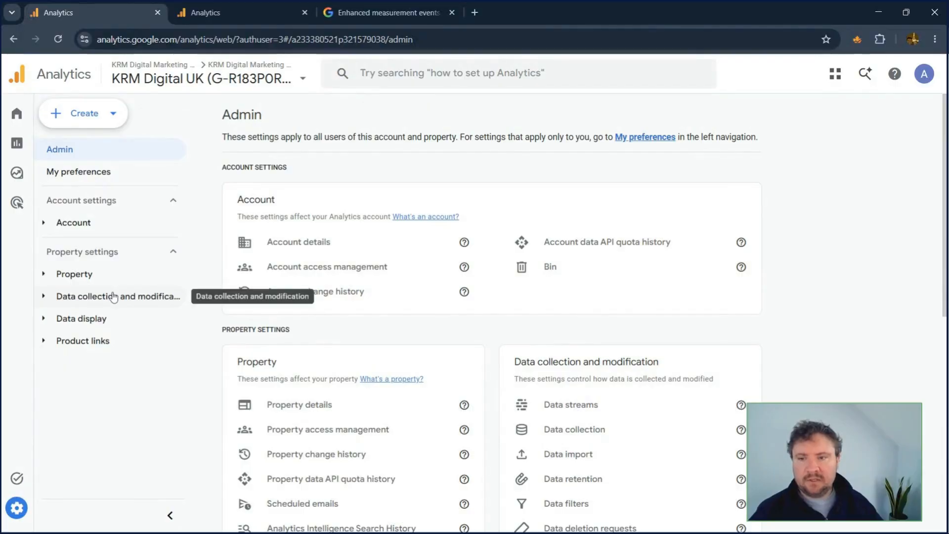
# Step: Open the enhanced measurement settings of the KRMDigital web data stream from the property's admin settings
pyautogui.click(114, 297)
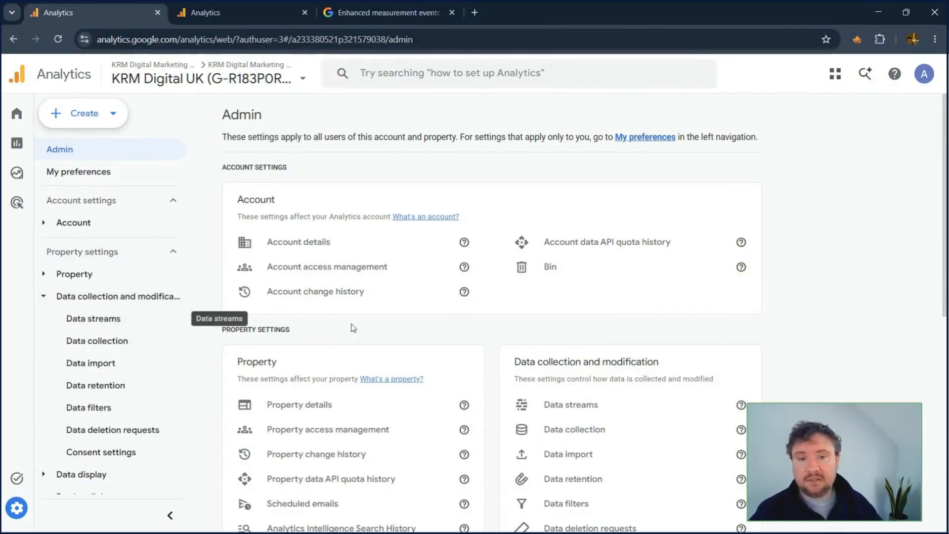
pyautogui.scroll(-1, 502, 334)
pyautogui.scroll(-1, 611, 400)
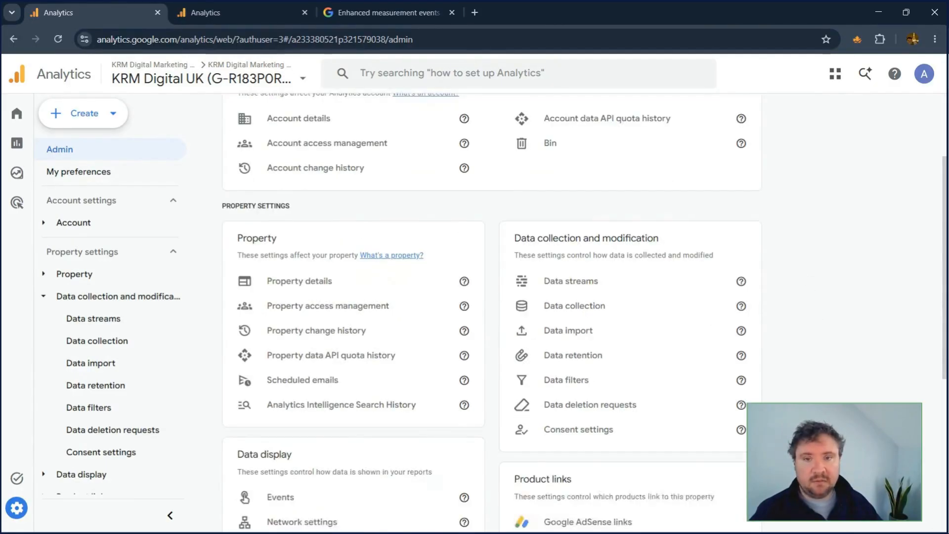
pyautogui.scroll(2, 612, 400)
pyautogui.click(565, 406)
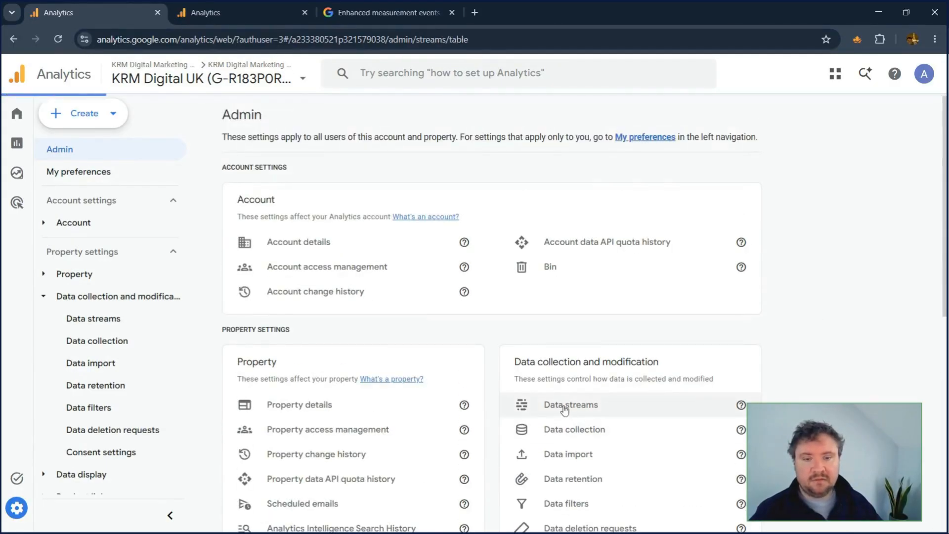
pyautogui.click(310, 193)
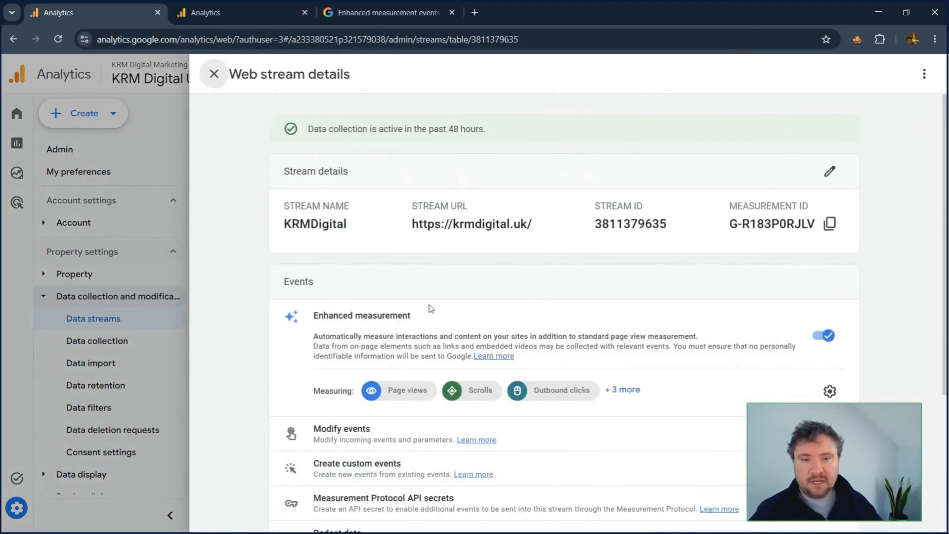
pyautogui.click(829, 392)
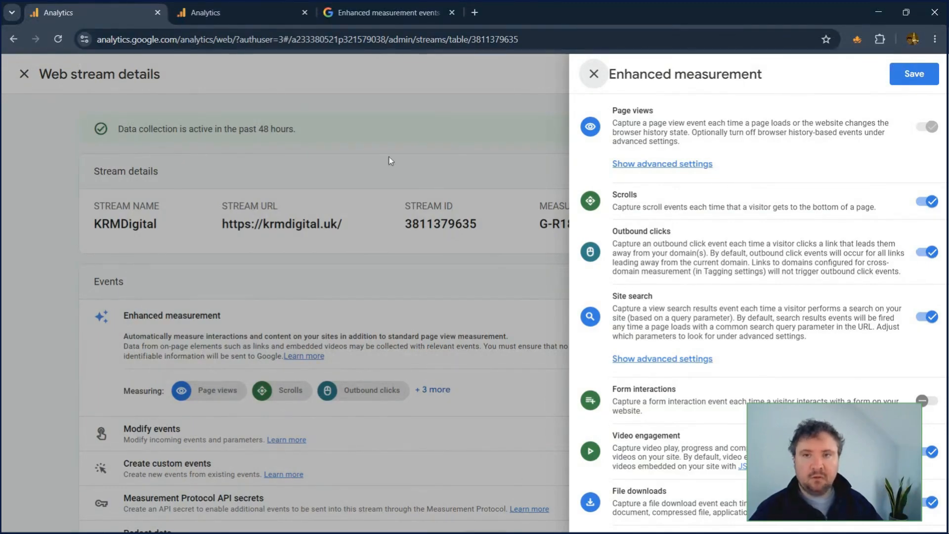
# Step: Examine the Enhanced measurement events help article, especially the file_download triggers, file extensions, parameters and dimensions
pyautogui.click(386, 12)
pyautogui.scroll(3, 322, 226)
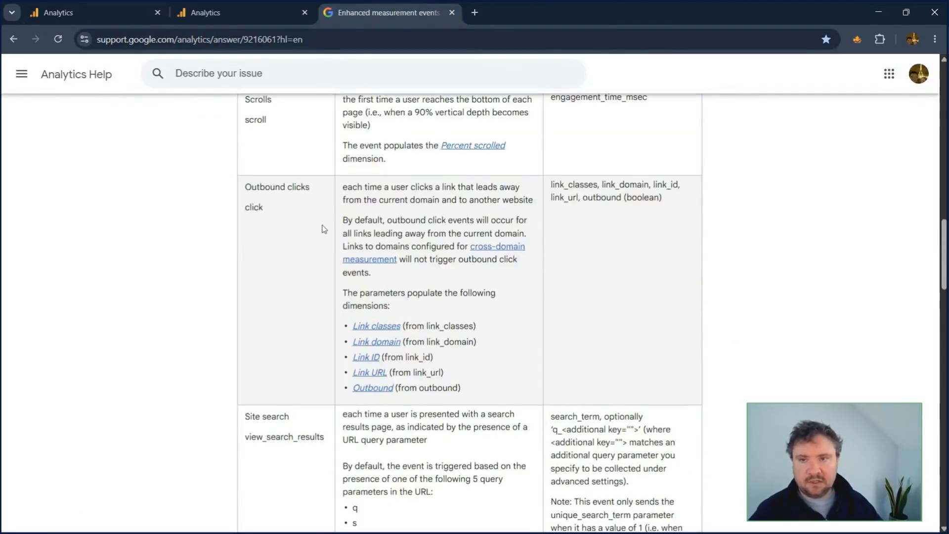
pyautogui.scroll(-3, 324, 229)
pyautogui.scroll(10, 324, 229)
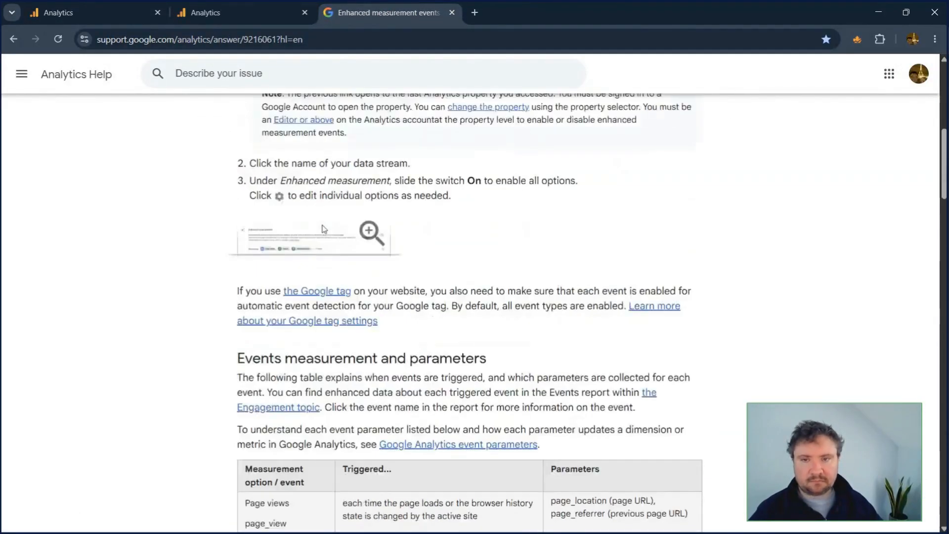
pyautogui.scroll(-10, 324, 227)
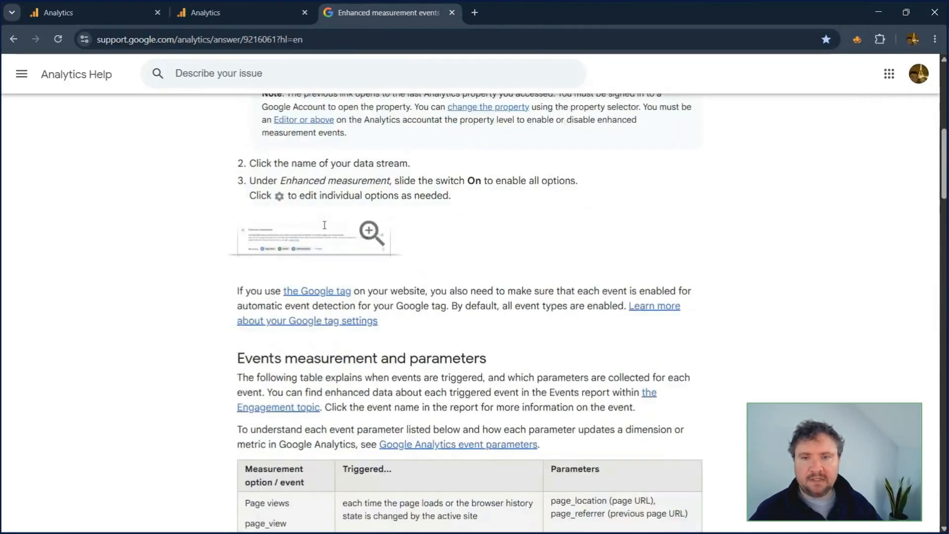
pyautogui.scroll(-13, 324, 231)
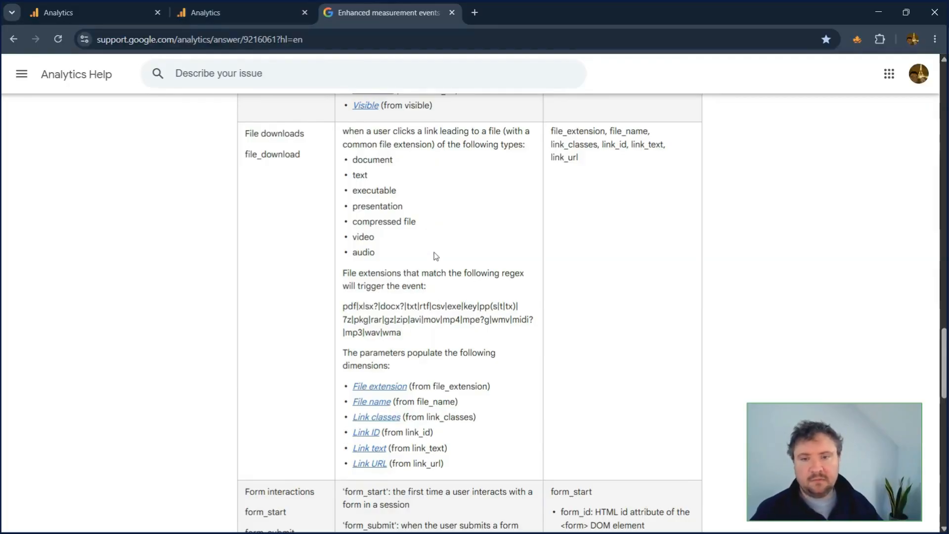
pyautogui.scroll(-1, 436, 255)
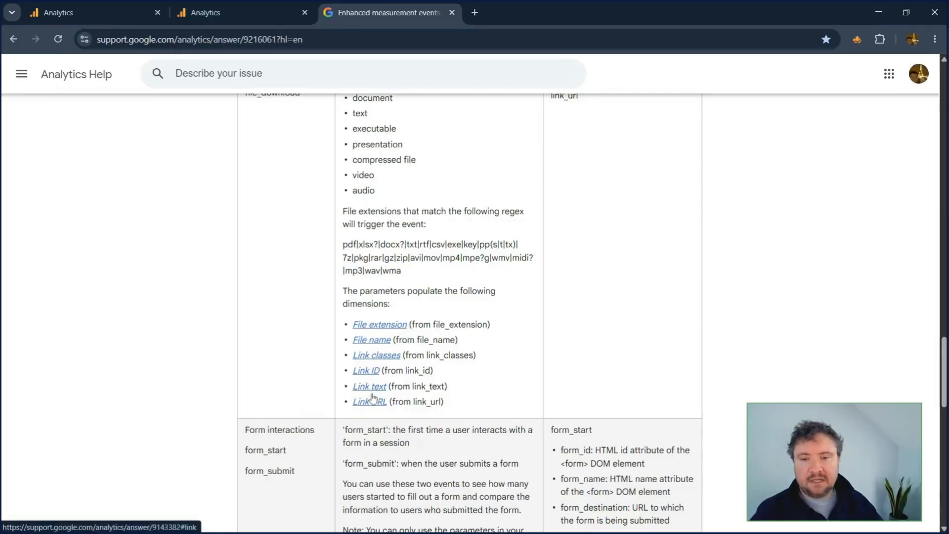
pyautogui.scroll(1, 578, 355)
pyautogui.scroll(1, 578, 355)
pyautogui.scroll(-1, 576, 354)
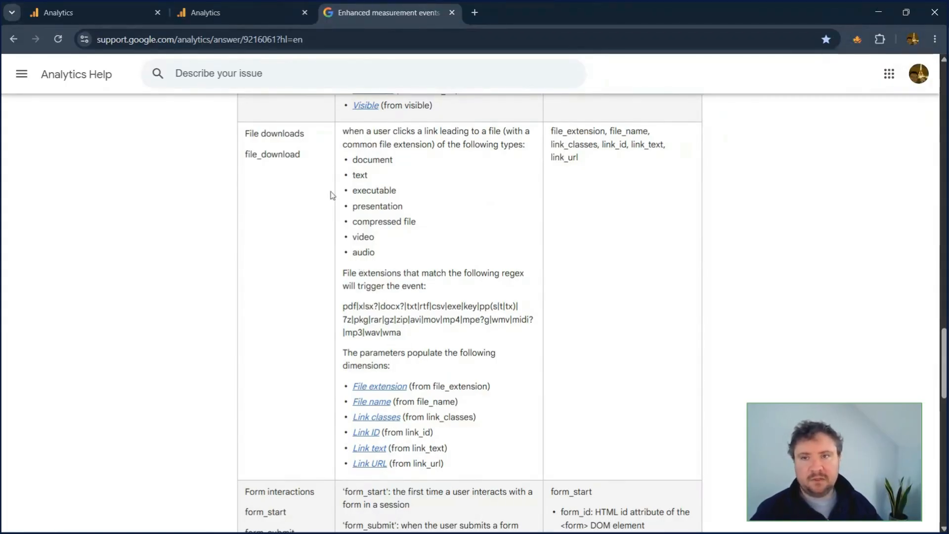
# Step: In the other Analytics property, open the file_download event's details from the Engagement Events report
pyautogui.click(250, 11)
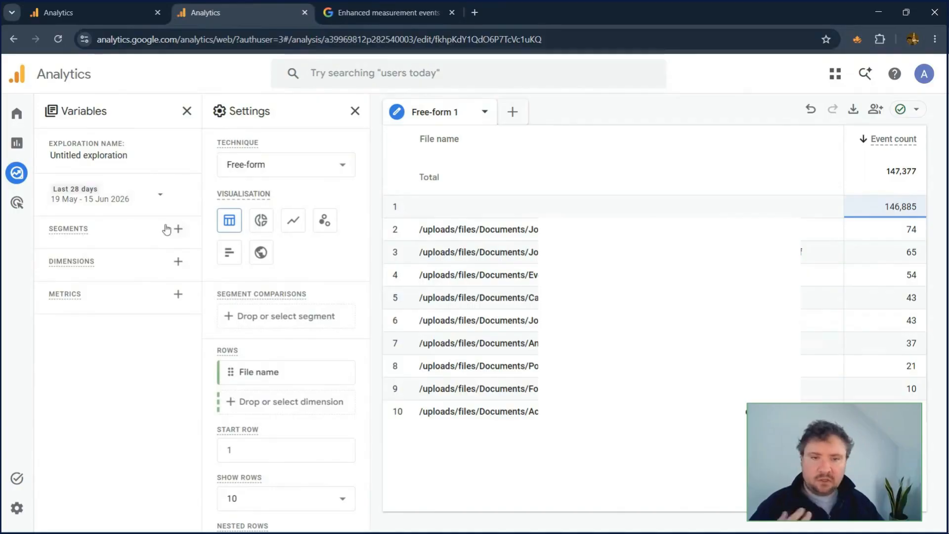
pyautogui.click(30, 144)
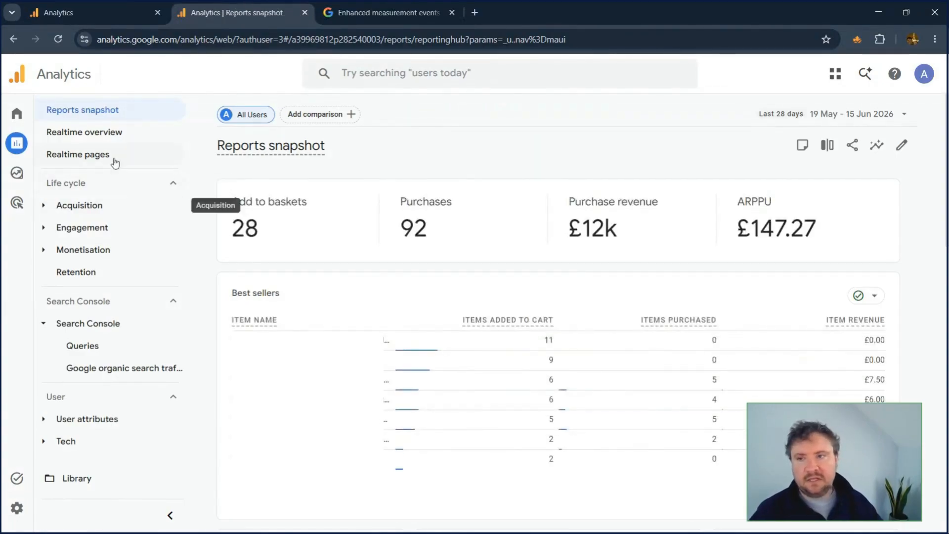
pyautogui.click(110, 229)
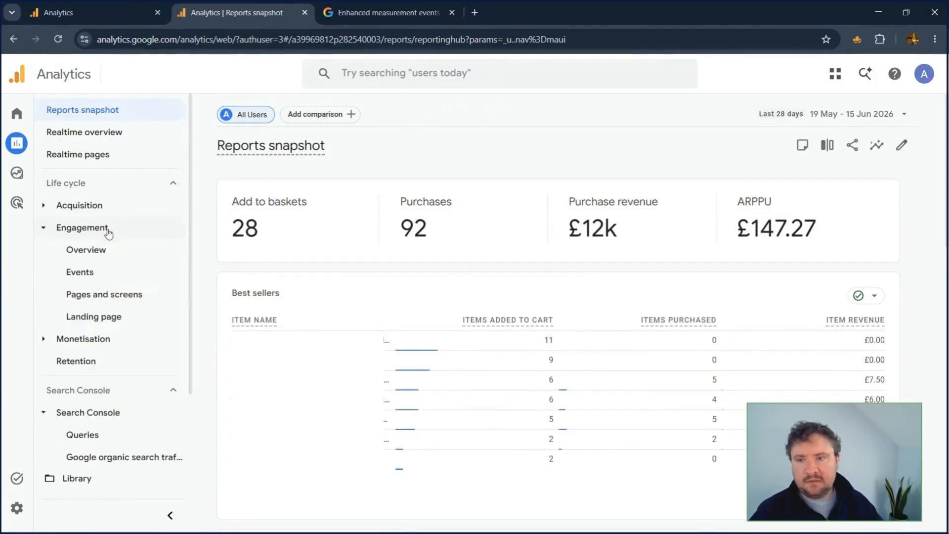
pyautogui.click(107, 278)
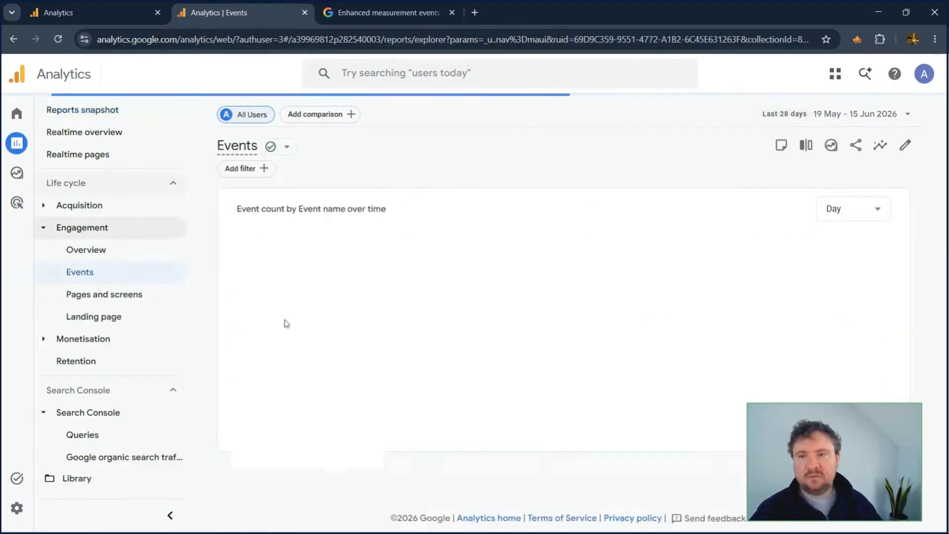
pyautogui.scroll(-6, 303, 290)
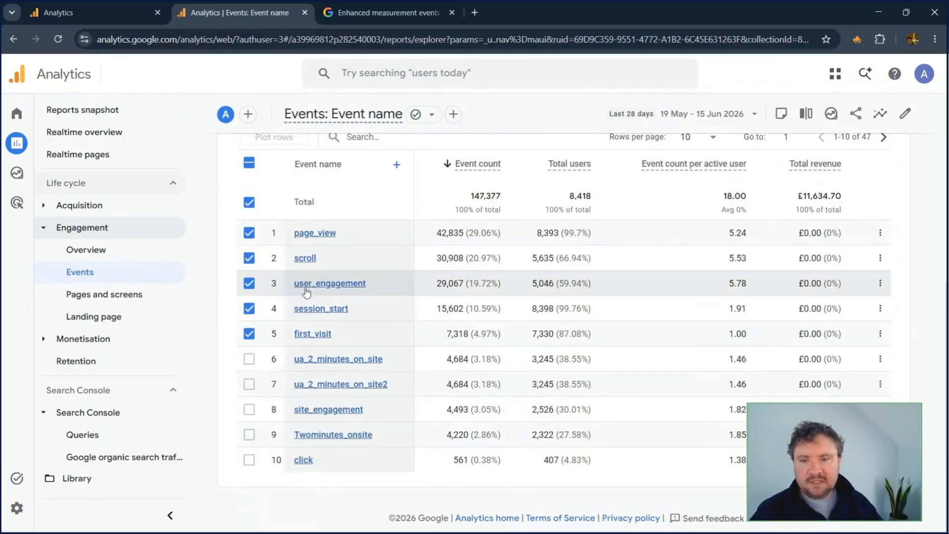
pyautogui.click(883, 136)
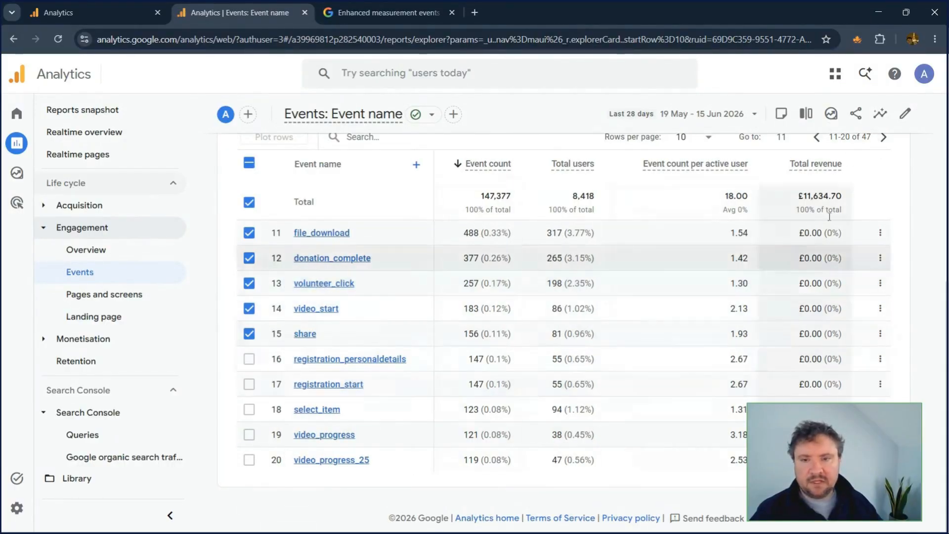
pyautogui.click(321, 239)
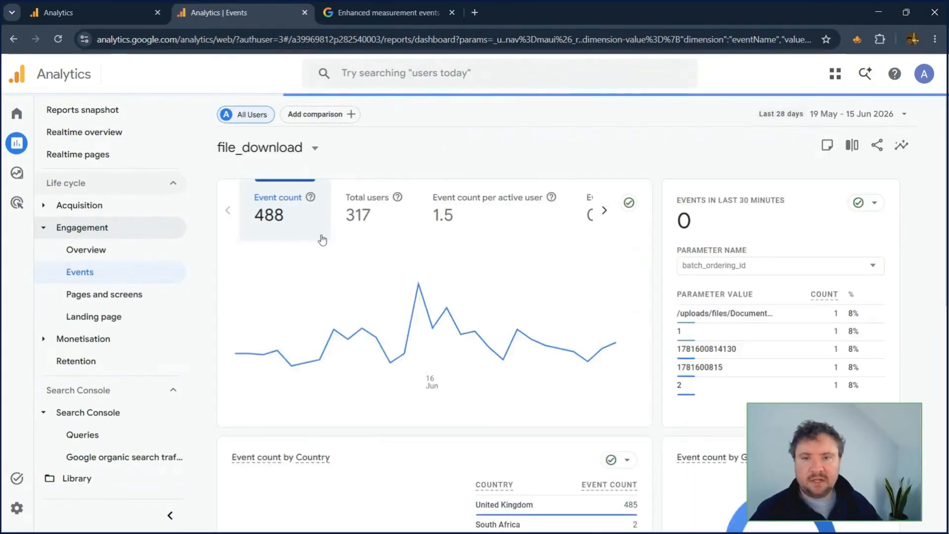
# Step: Examine the file_download event report's cards for event count, country, gender, recent activity and events per session
pyautogui.scroll(-1, 322, 239)
pyautogui.scroll(1, 322, 239)
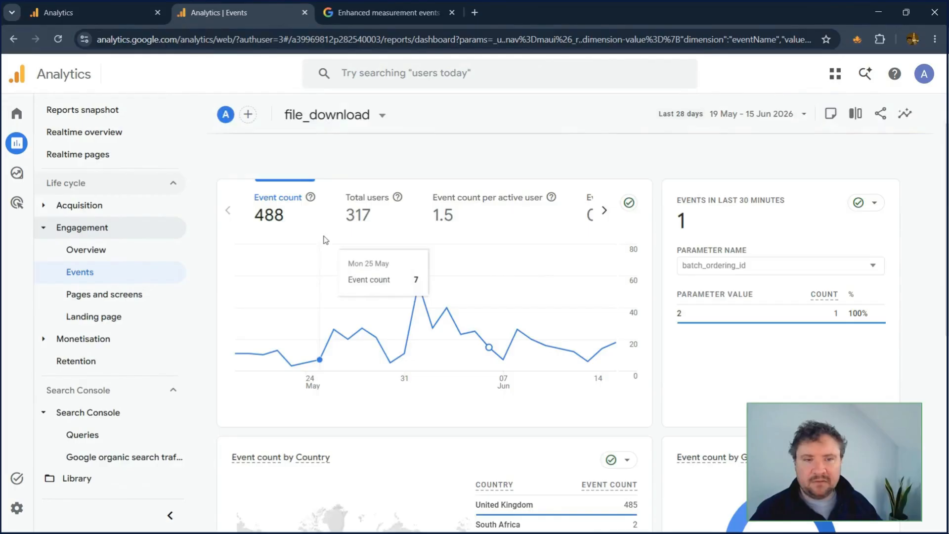
pyautogui.scroll(-4, 392, 159)
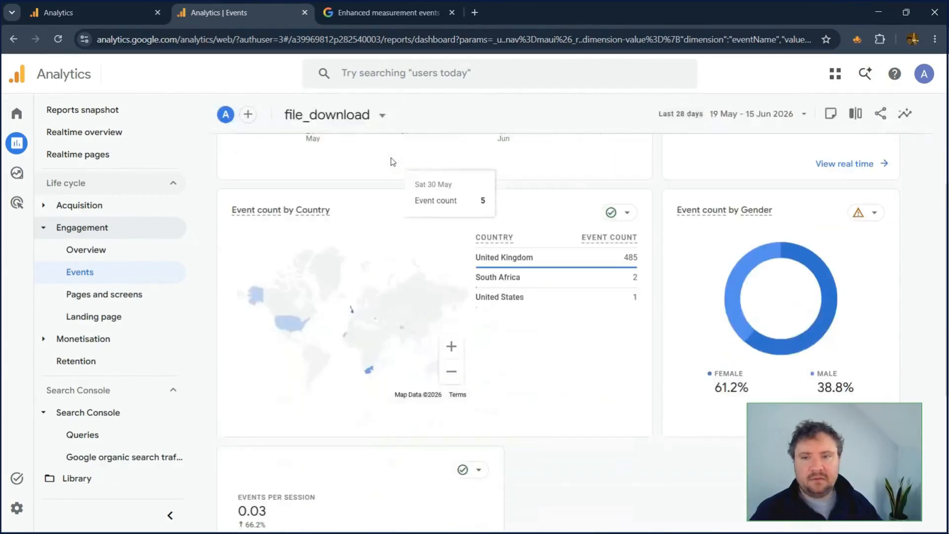
pyautogui.scroll(4, 392, 159)
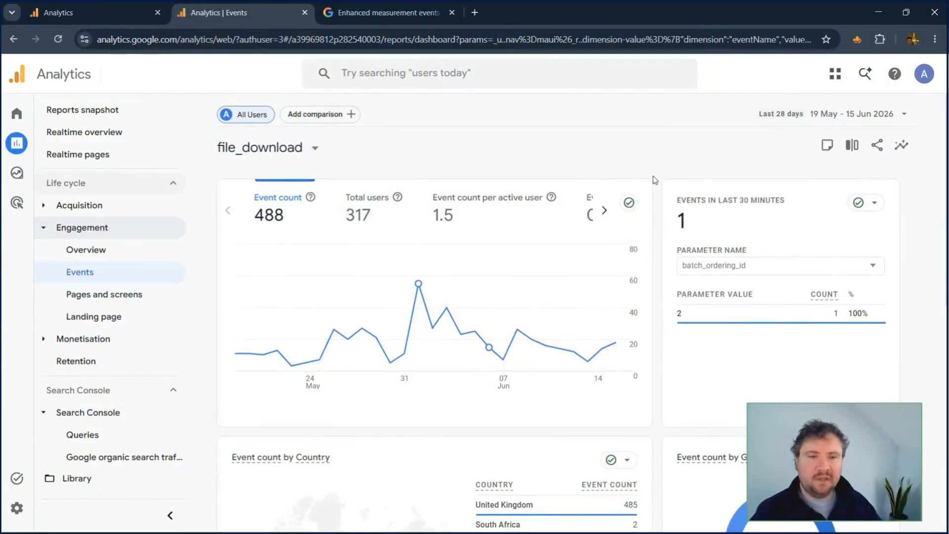
pyautogui.scroll(-6, 654, 180)
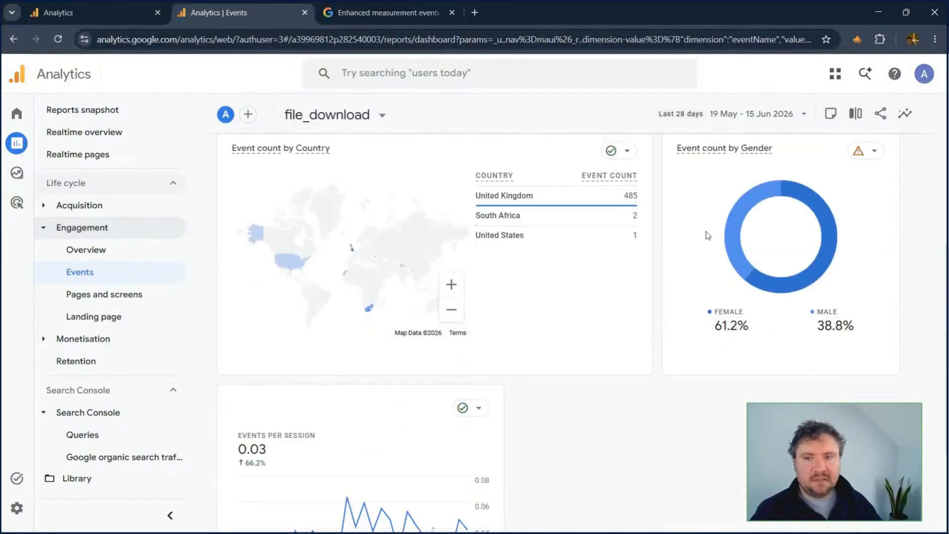
pyautogui.scroll(3, 708, 236)
pyautogui.scroll(5, 700, 239)
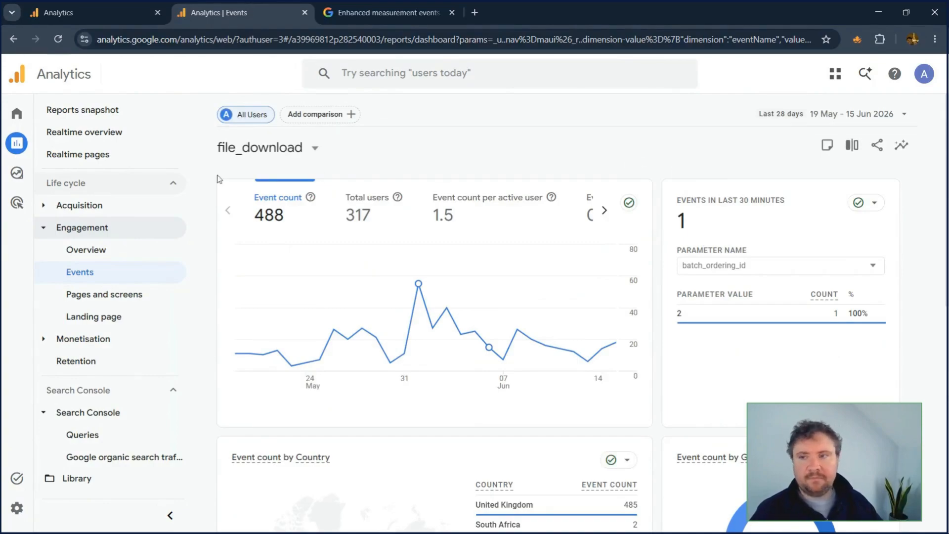
# Step: Create a new blank exploration in the same property
pyautogui.moveTo(20, 186)
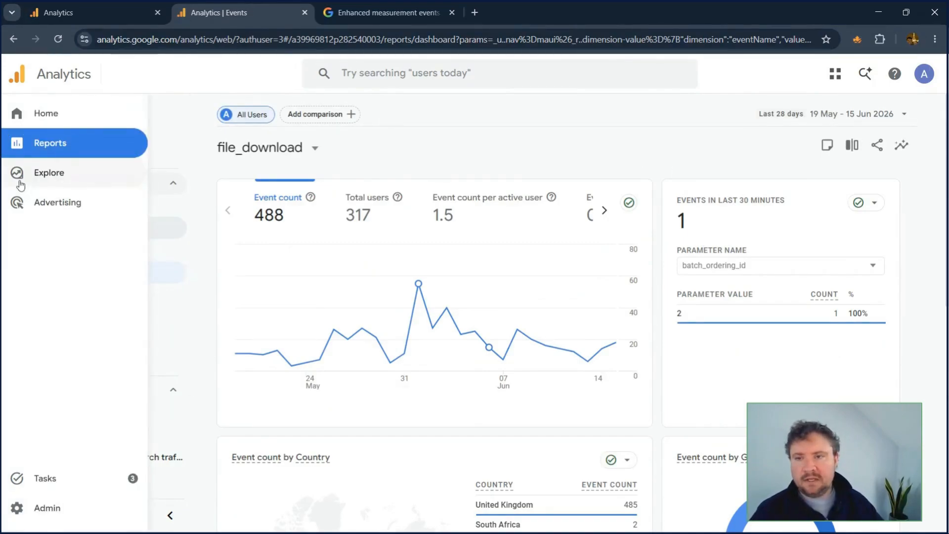
pyautogui.click(20, 184)
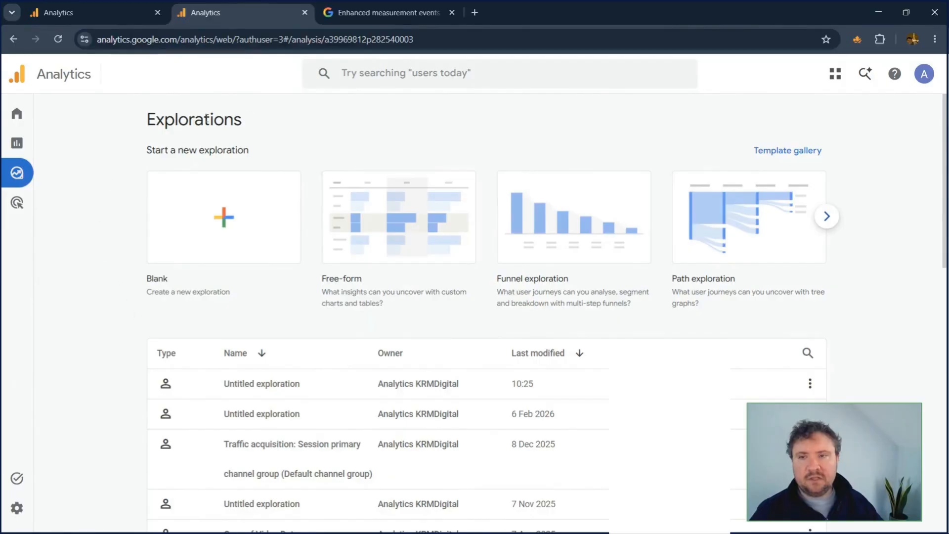
pyautogui.click(210, 223)
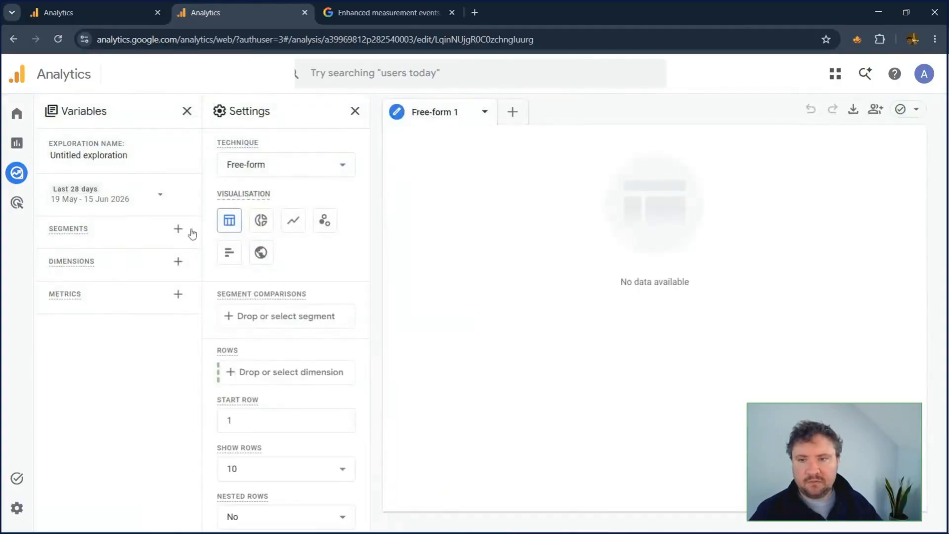
# Step: Add the dimensions File name, File extension and Event name to the exploration's variables
pyautogui.click(178, 262)
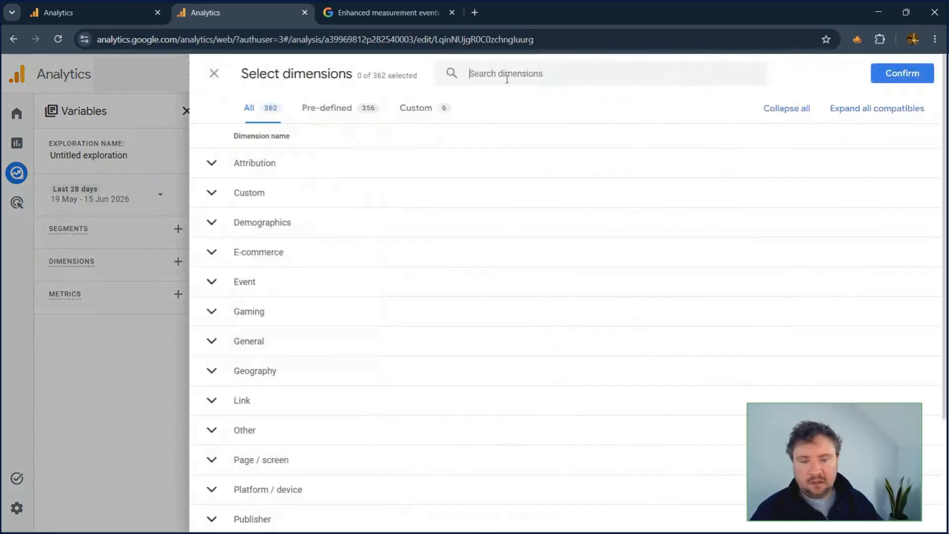
pyautogui.write('file name')
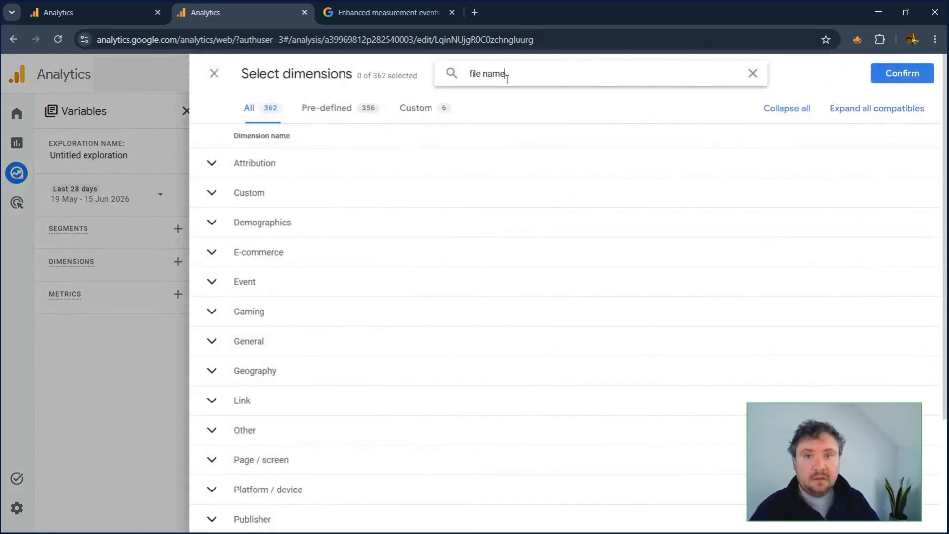
pyautogui.click(337, 191)
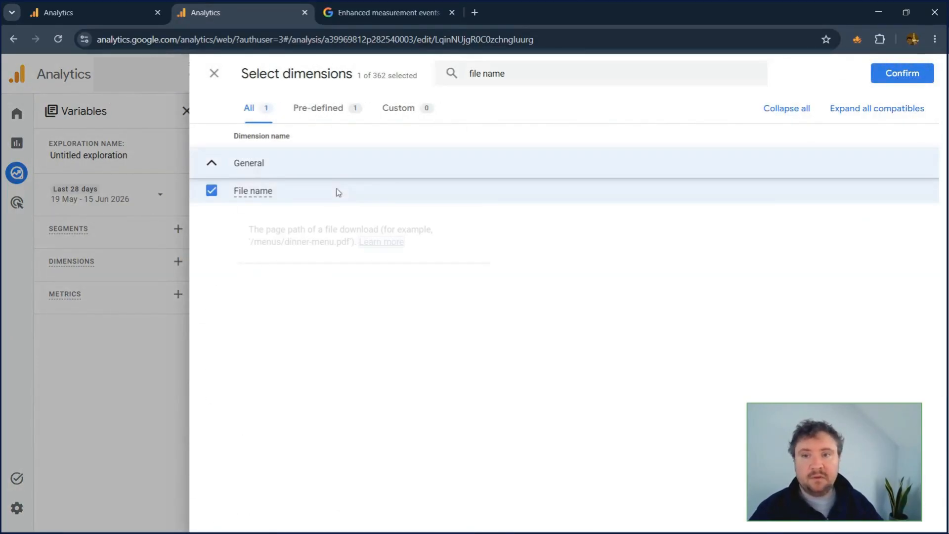
pyautogui.doubleClick(534, 75)
pyautogui.press('BackSpace')
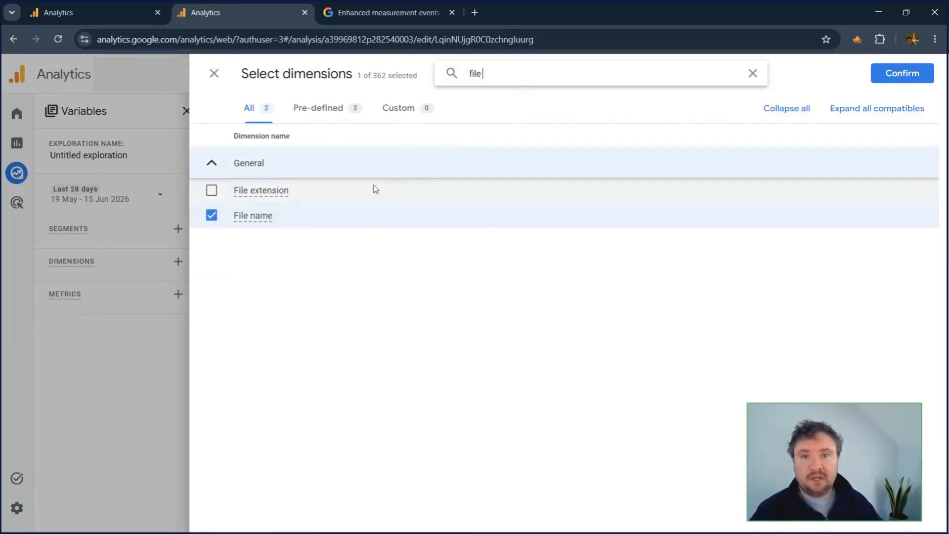
pyautogui.click(216, 193)
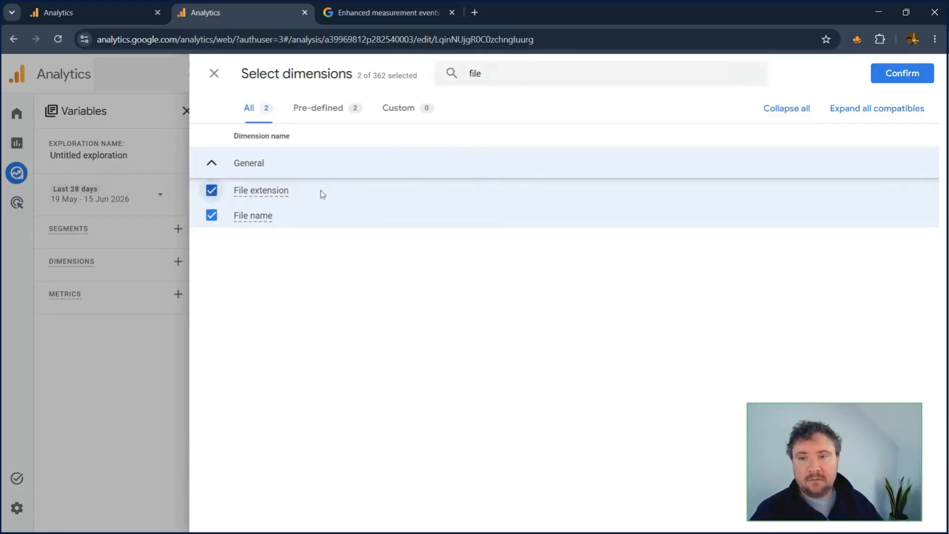
pyautogui.click(519, 73)
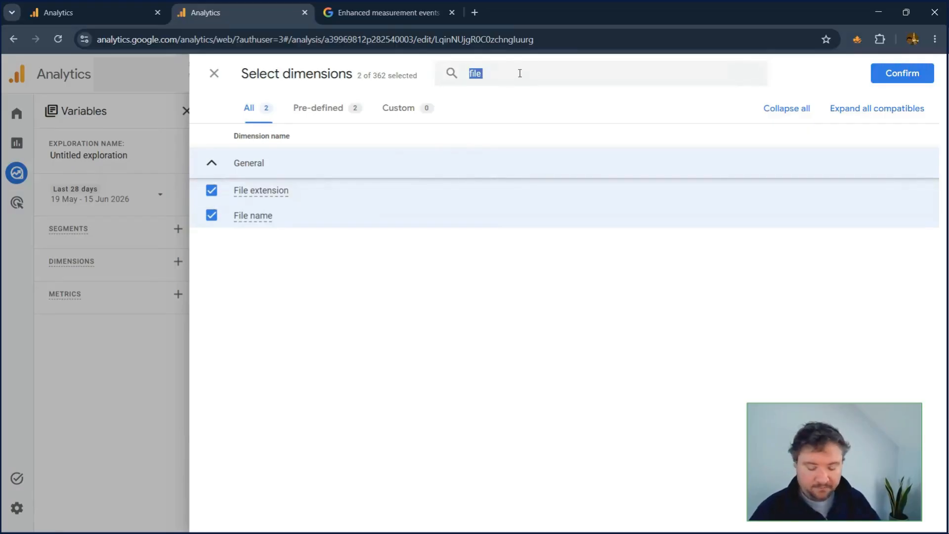
pyautogui.write('event name')
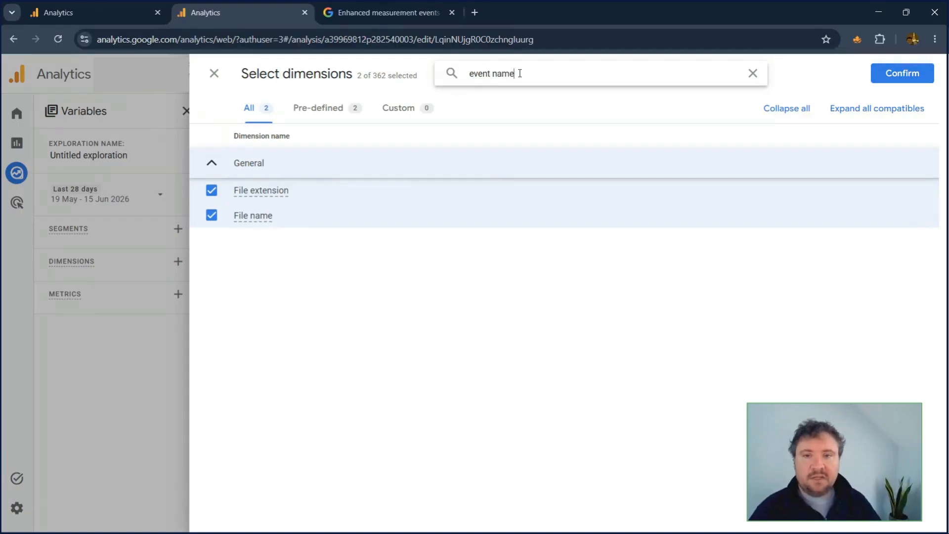
pyautogui.click(282, 196)
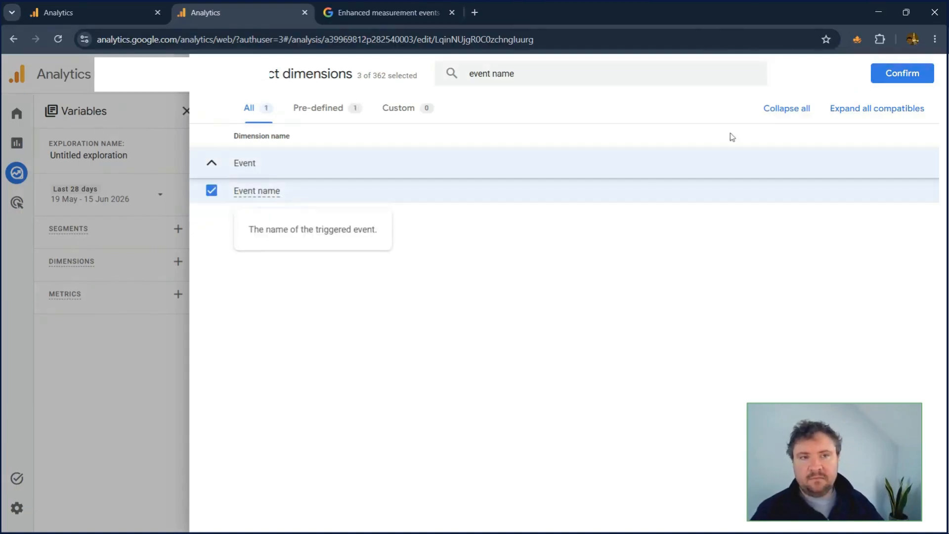
pyautogui.click(902, 73)
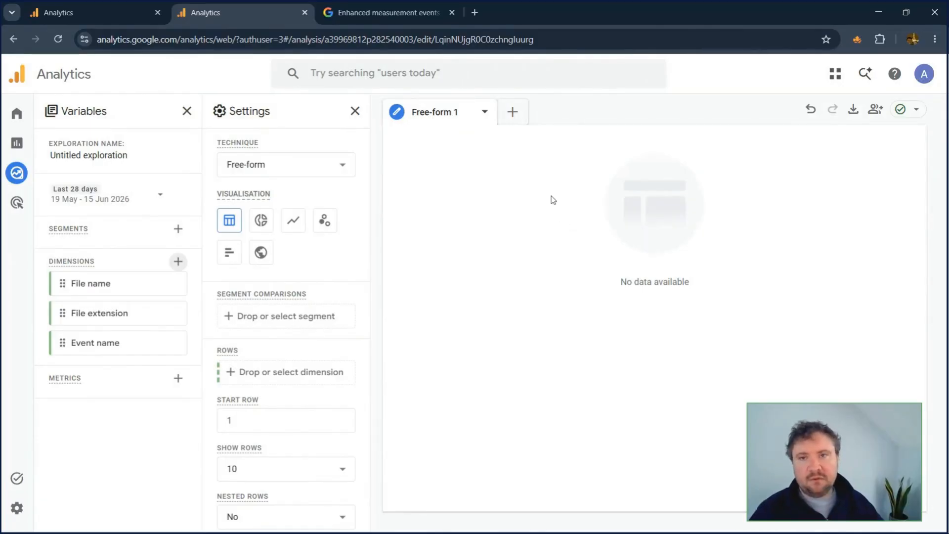
# Step: Add the Event count metric to the exploration's variables
pyautogui.click(178, 378)
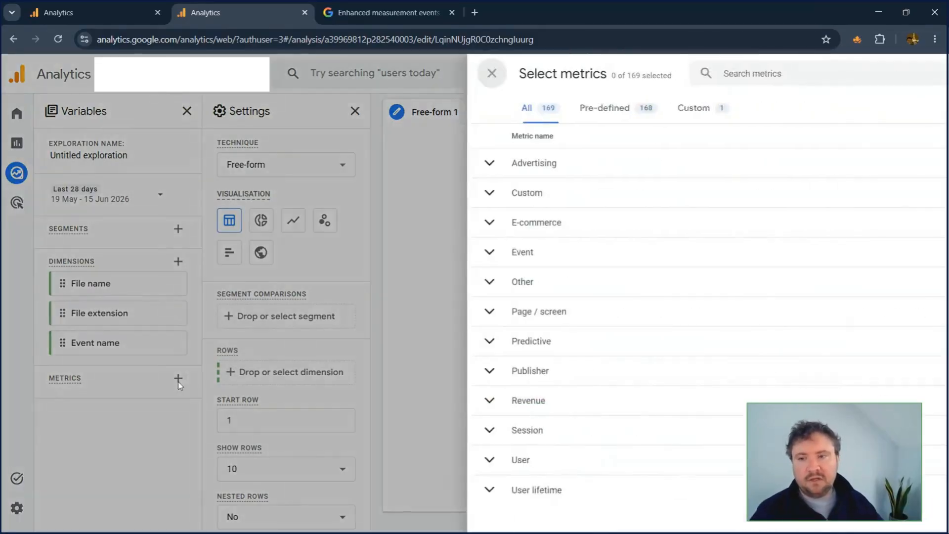
pyautogui.write('event count')
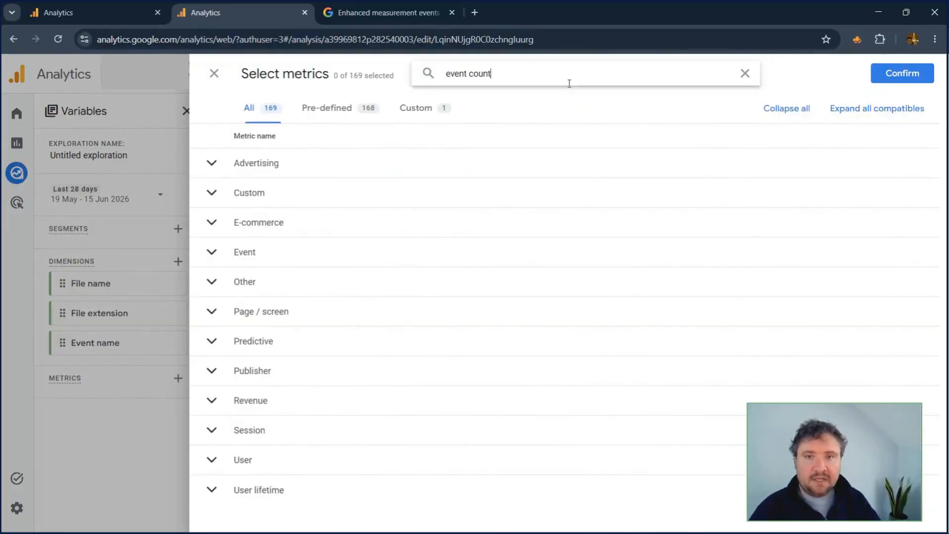
pyautogui.click(460, 191)
pyautogui.click(914, 76)
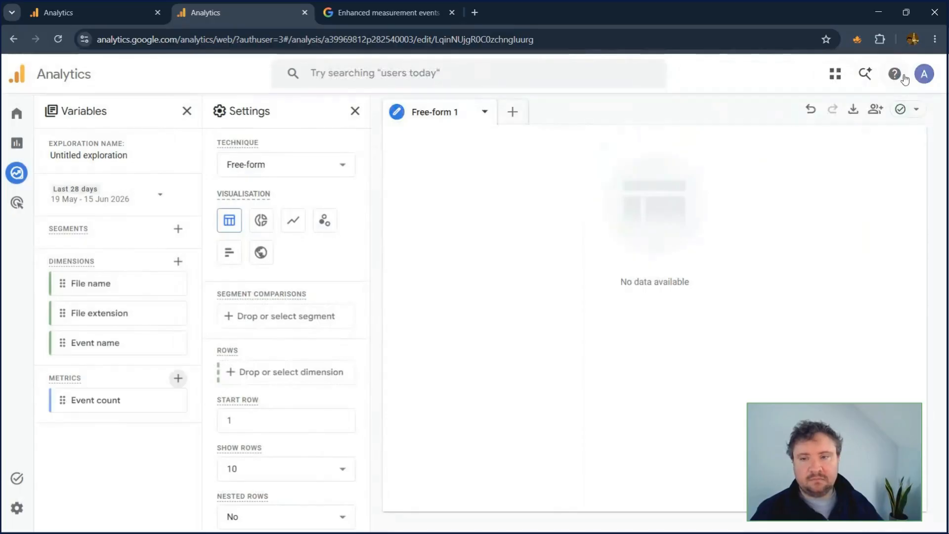
# Step: Use File name and File extension as the table's rows and Event count as its values
pyautogui.doubleClick(127, 286)
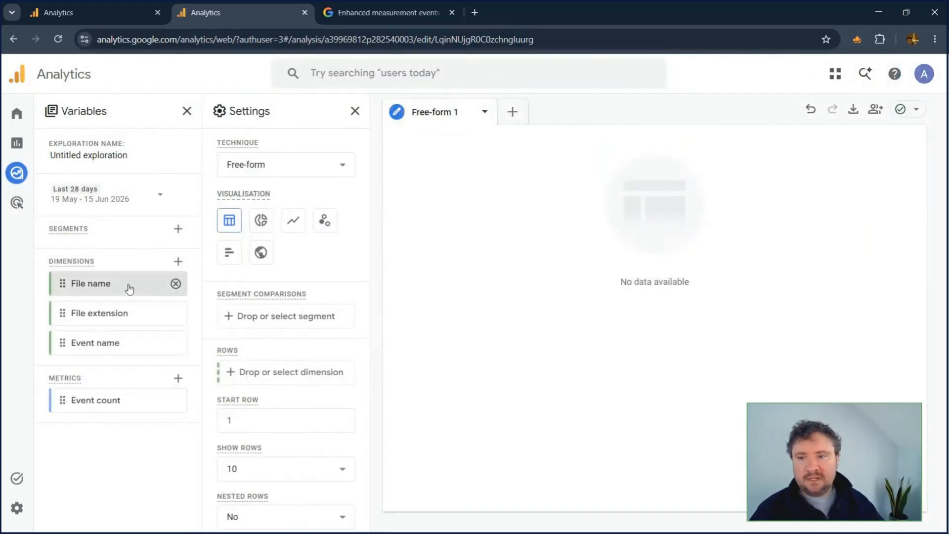
pyautogui.doubleClick(123, 315)
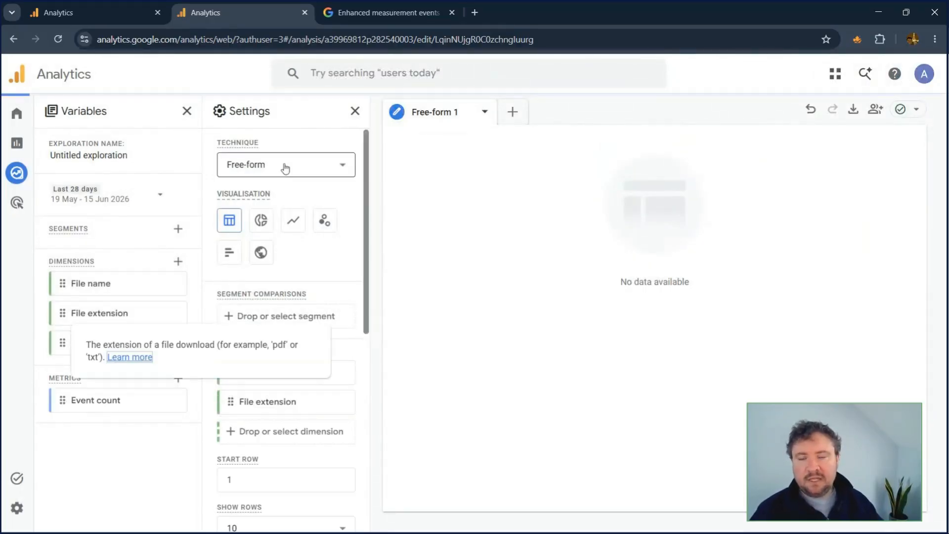
pyautogui.doubleClick(94, 402)
# Step: Filter the exploration to rows where Event name exactly matches file_download
pyautogui.scroll(-6, 323, 392)
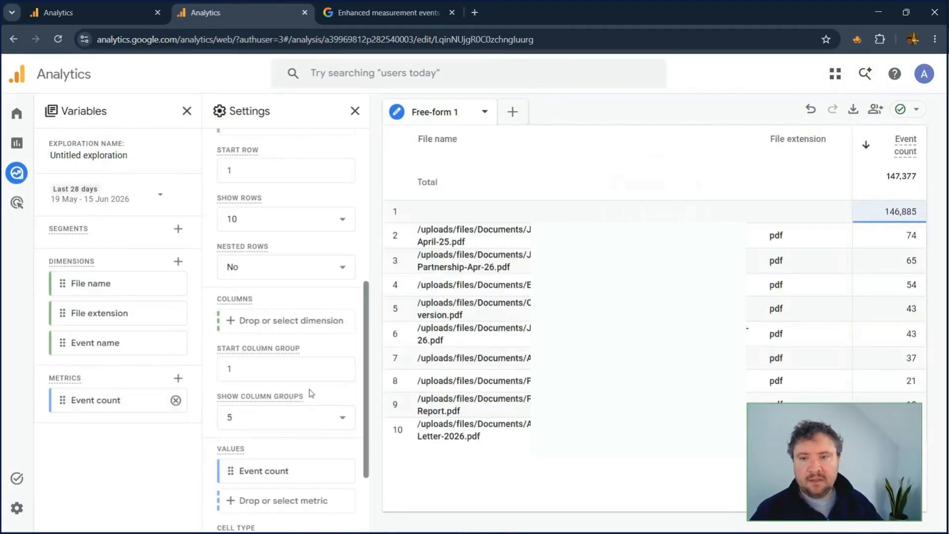
pyautogui.scroll(-2, 306, 385)
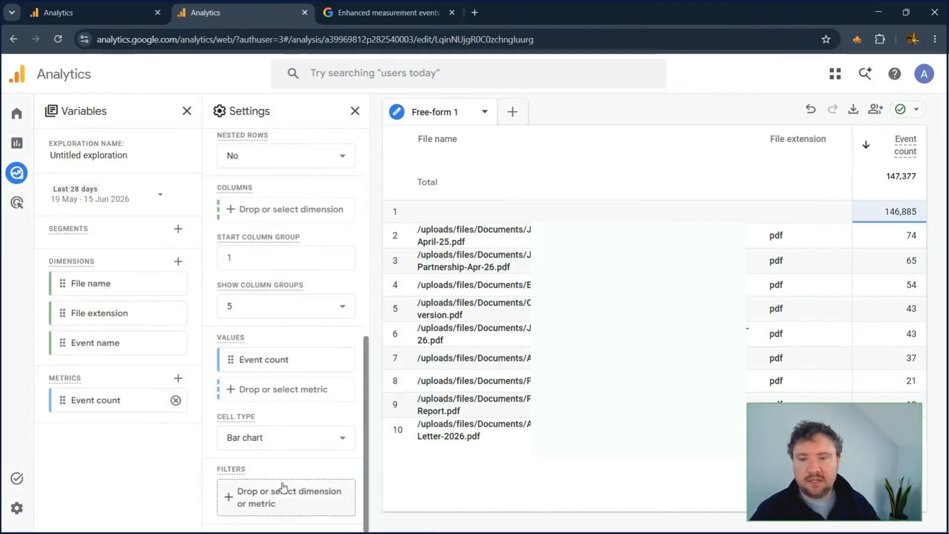
pyautogui.click(282, 516)
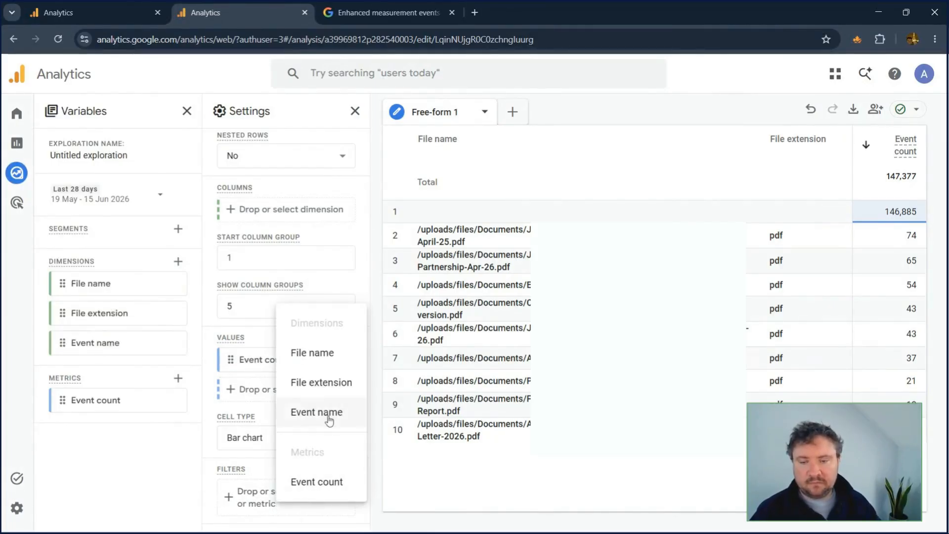
pyautogui.click(329, 420)
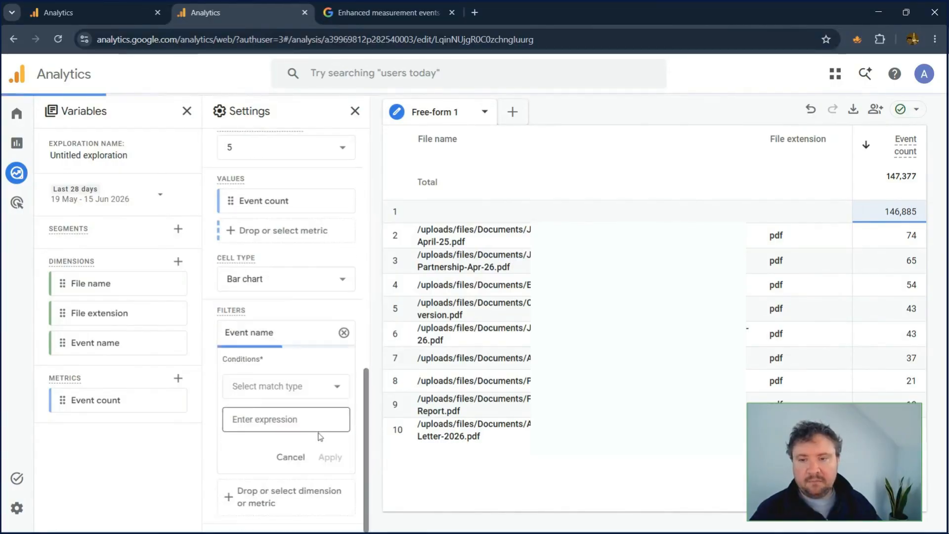
pyautogui.click(282, 385)
pyautogui.click(267, 226)
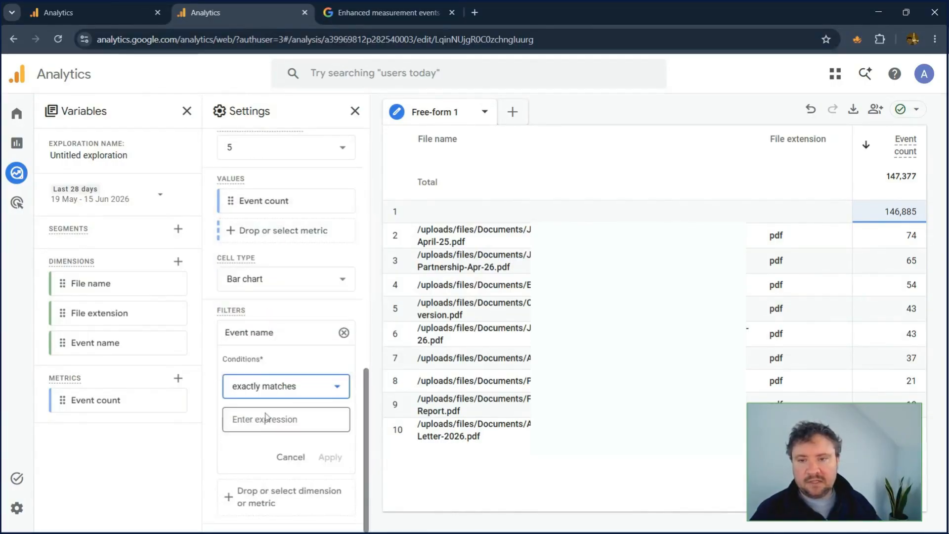
pyautogui.click(265, 418)
pyautogui.scroll(-2, 267, 390)
pyautogui.scroll(-2, 267, 393)
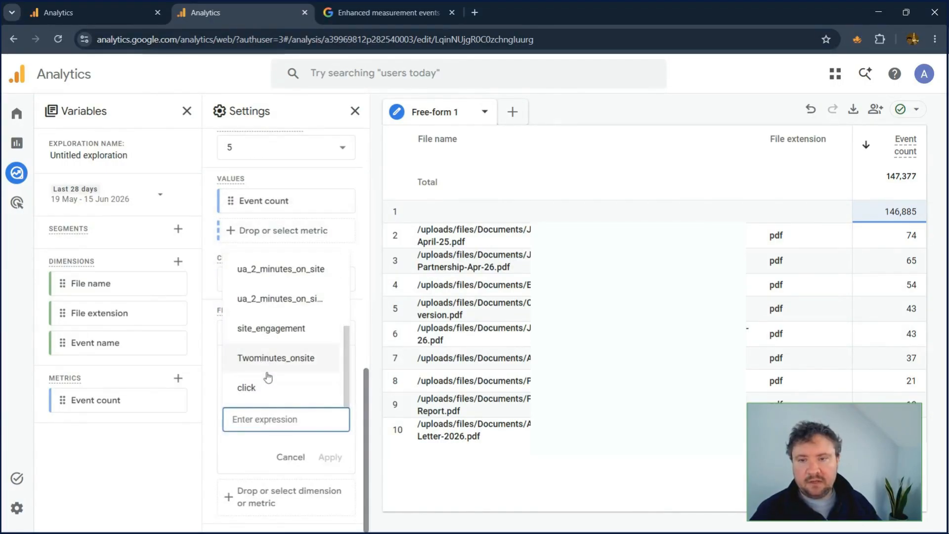
pyautogui.scroll(4, 267, 391)
pyautogui.write('file')
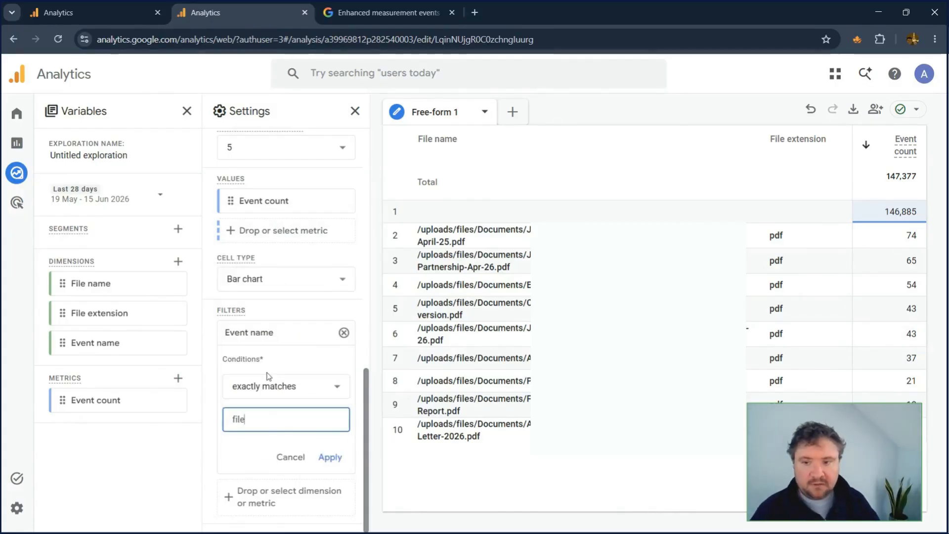
pyautogui.write('_do')
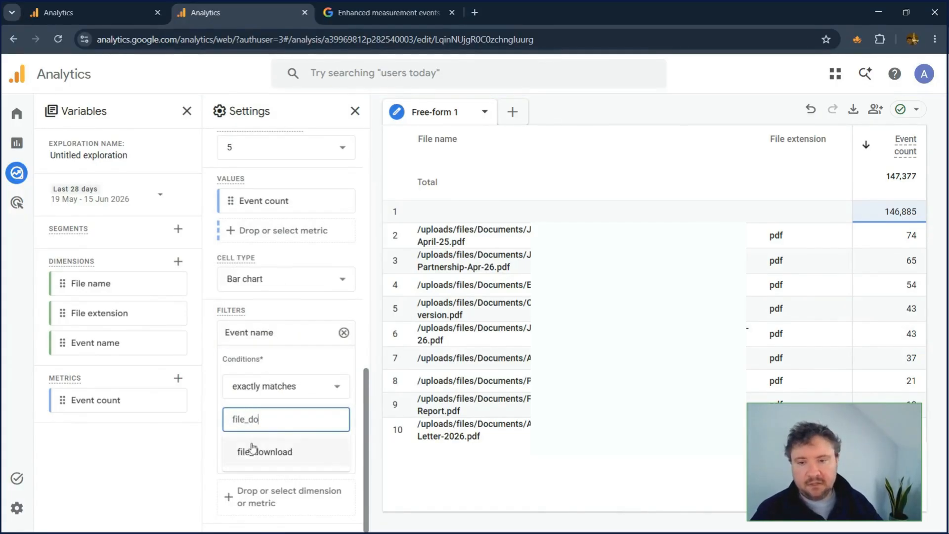
pyautogui.click(252, 450)
pyautogui.click(329, 456)
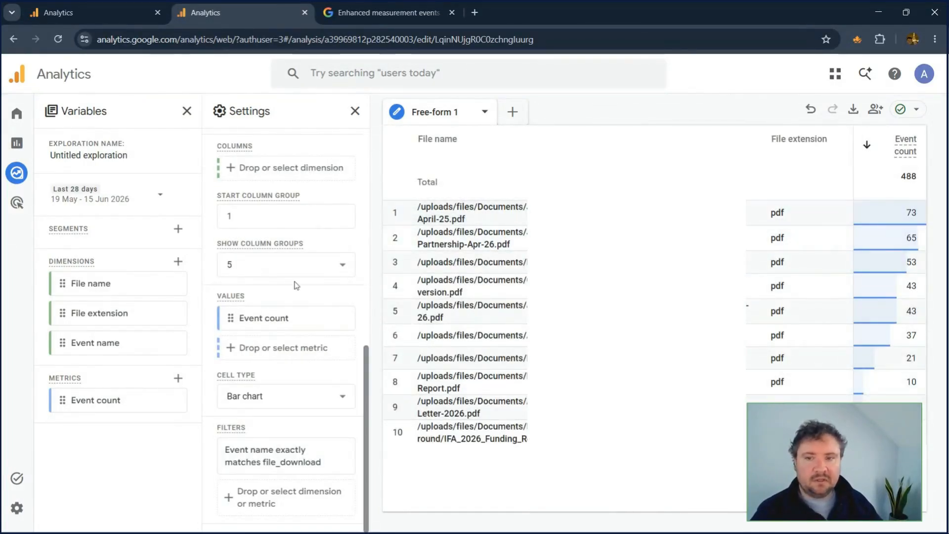
# Step: Set the number of rows shown in the exploration table to 500
pyautogui.scroll(5, 296, 285)
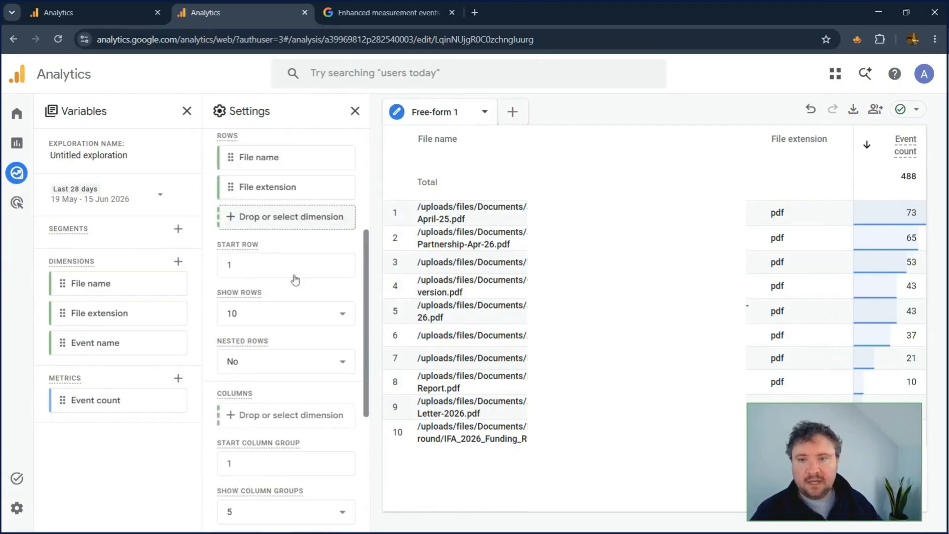
pyautogui.scroll(-4, 295, 280)
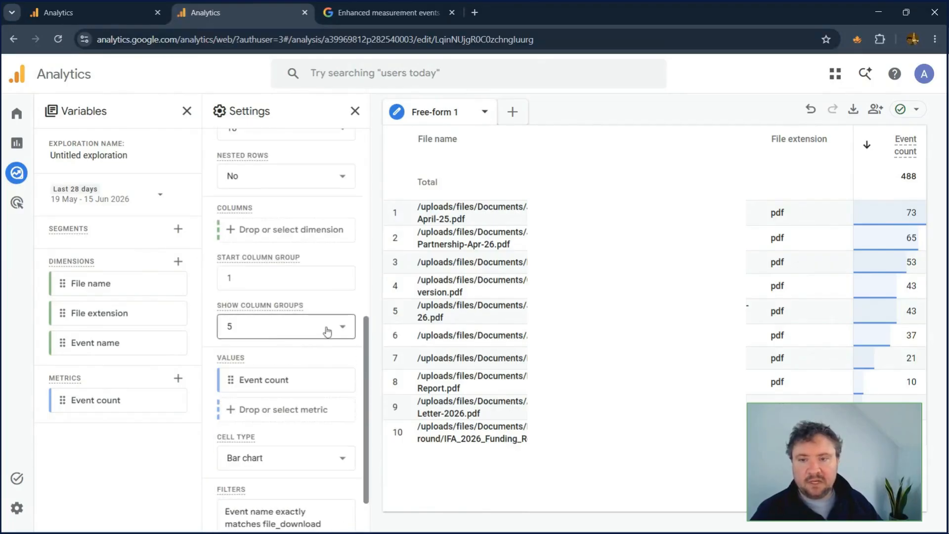
pyautogui.scroll(4, 311, 281)
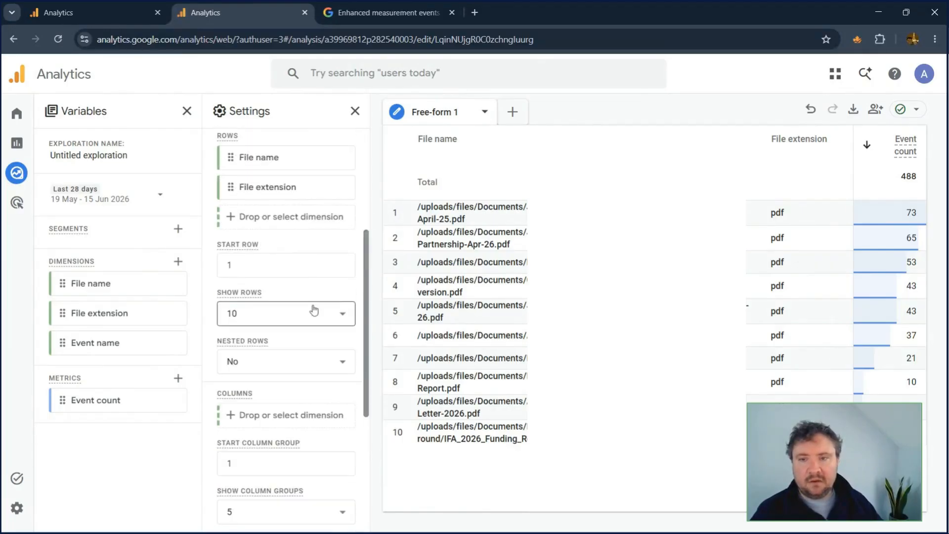
pyautogui.click(313, 311)
pyautogui.scroll(-1, 285, 412)
pyautogui.click(272, 476)
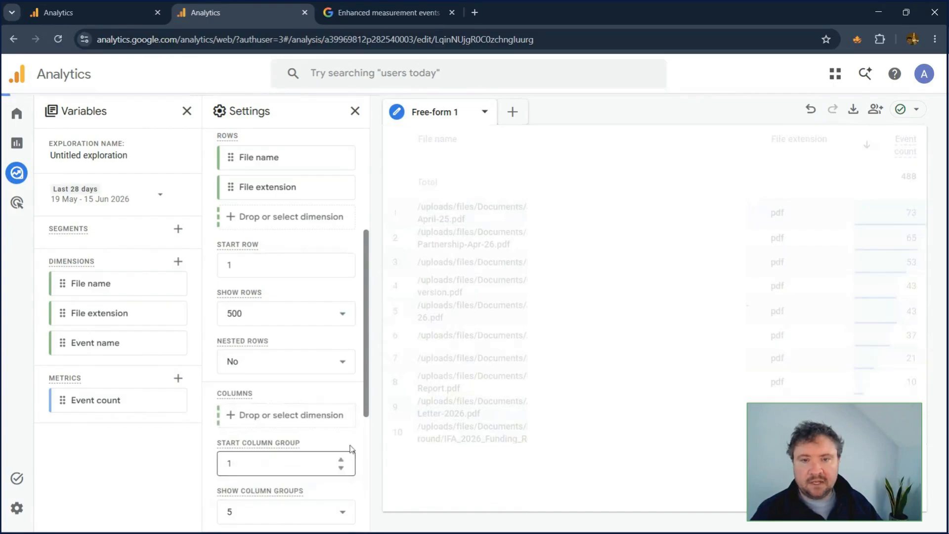
# Step: Look through the full table of downloaded files, checking their extensions and event counts
pyautogui.scroll(-20, 481, 395)
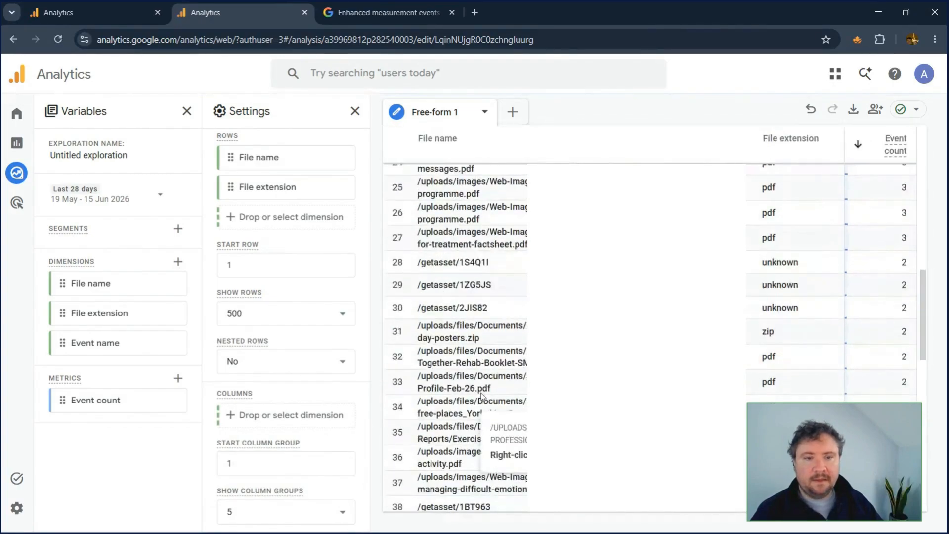
pyautogui.scroll(3, 481, 395)
pyautogui.scroll(-6, 481, 396)
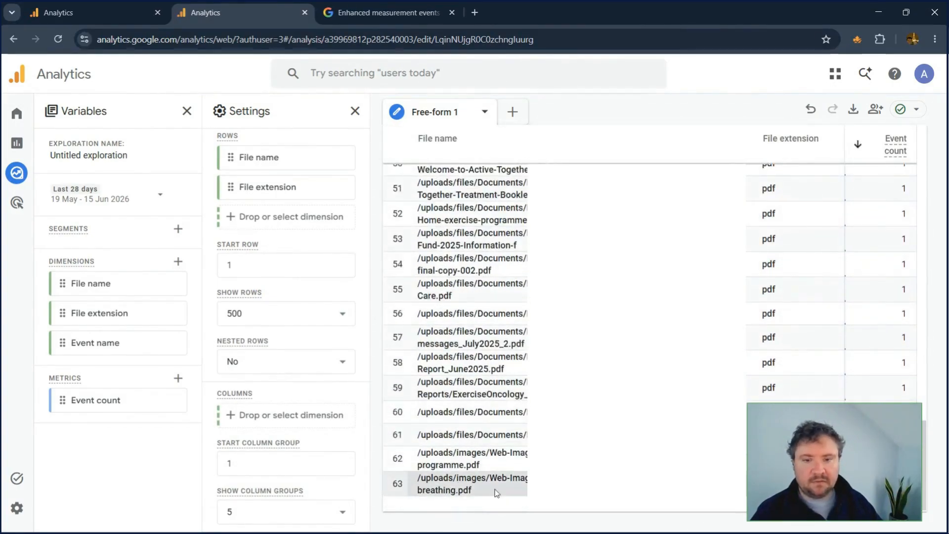
pyautogui.scroll(7, 494, 410)
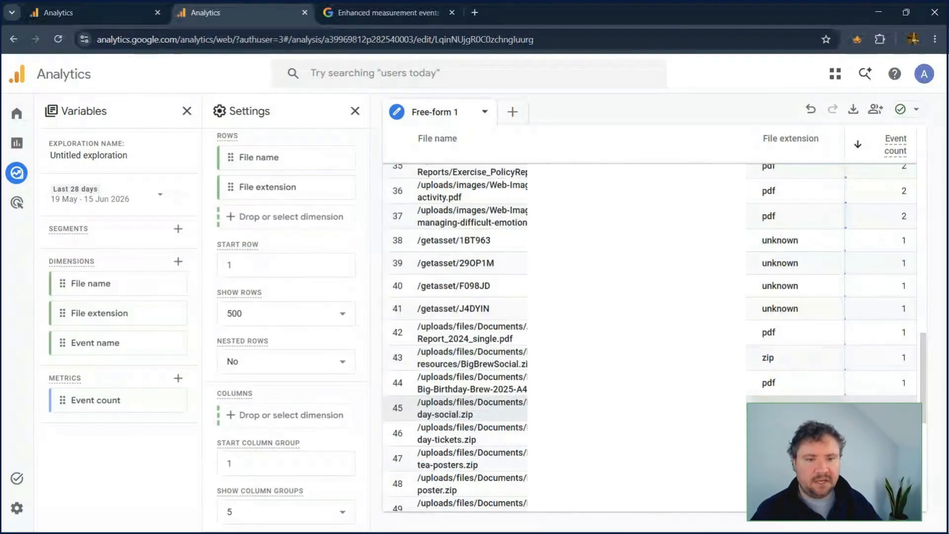
pyautogui.scroll(12, 789, 396)
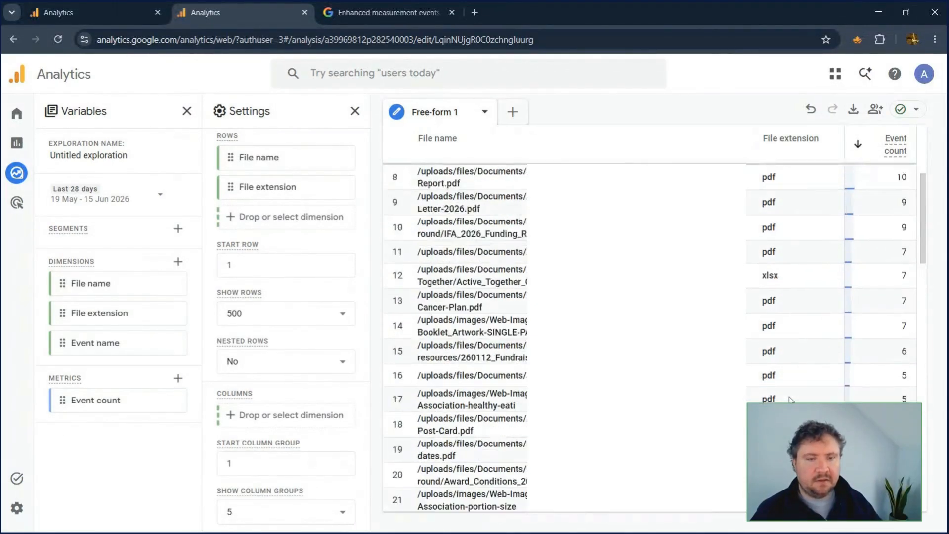
pyautogui.scroll(2, 788, 396)
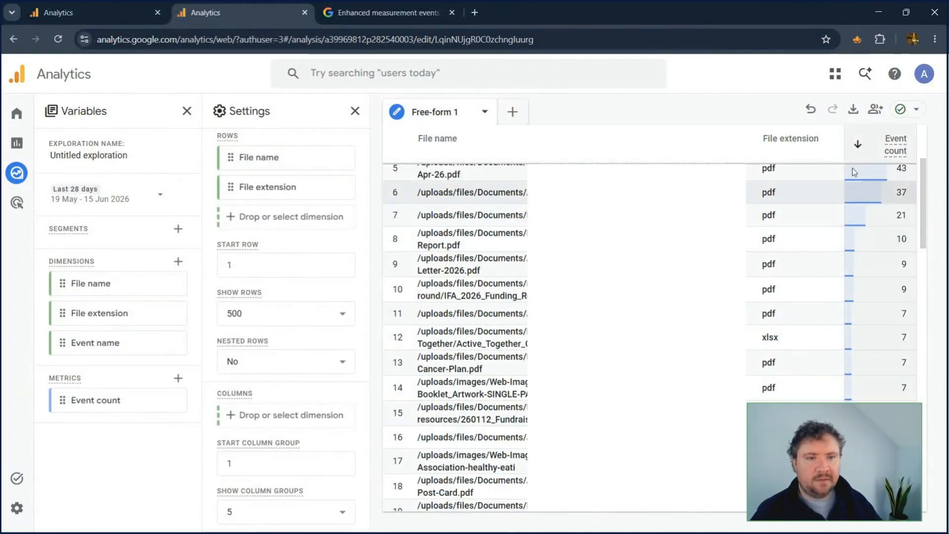
# Step: Review the exploration's export formats and its option to share with other property users, without sharing it
pyautogui.click(853, 109)
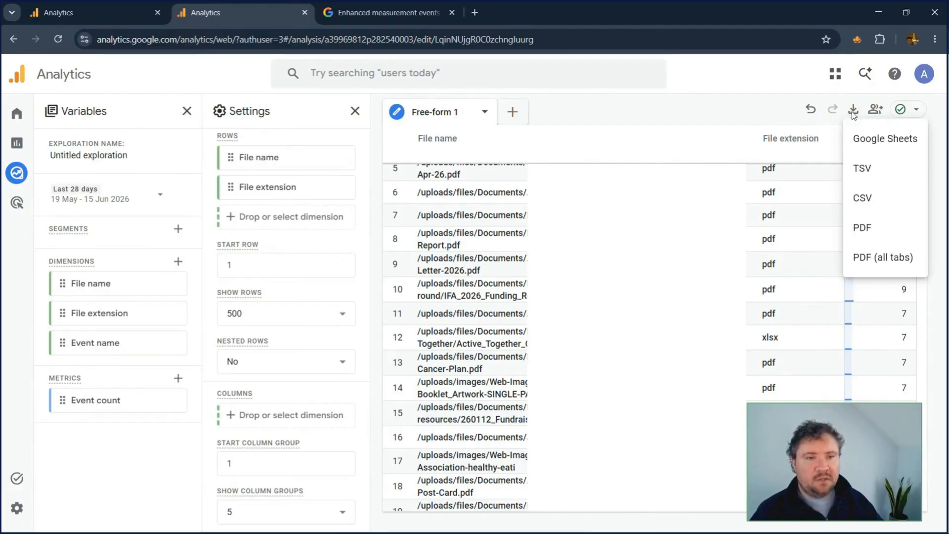
pyautogui.click(862, 227)
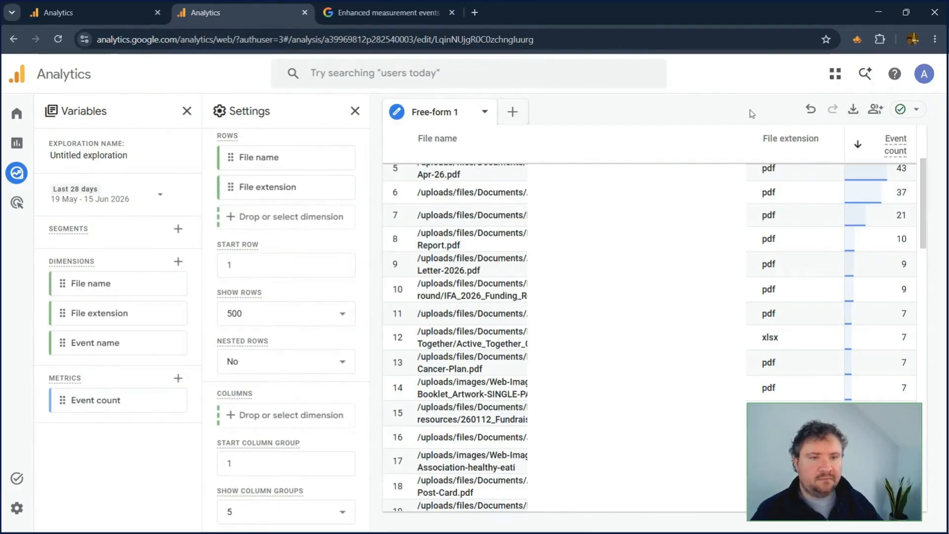
pyautogui.click(876, 109)
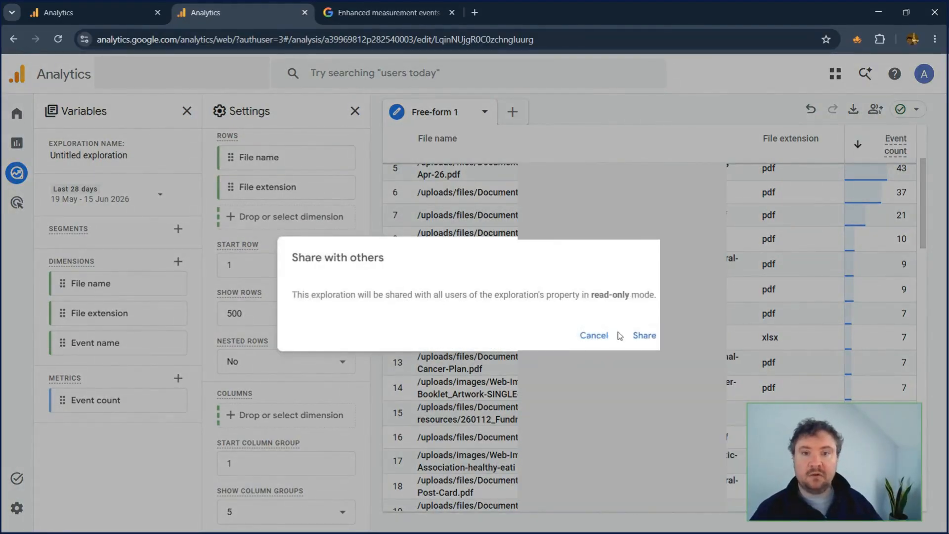
pyautogui.click(593, 336)
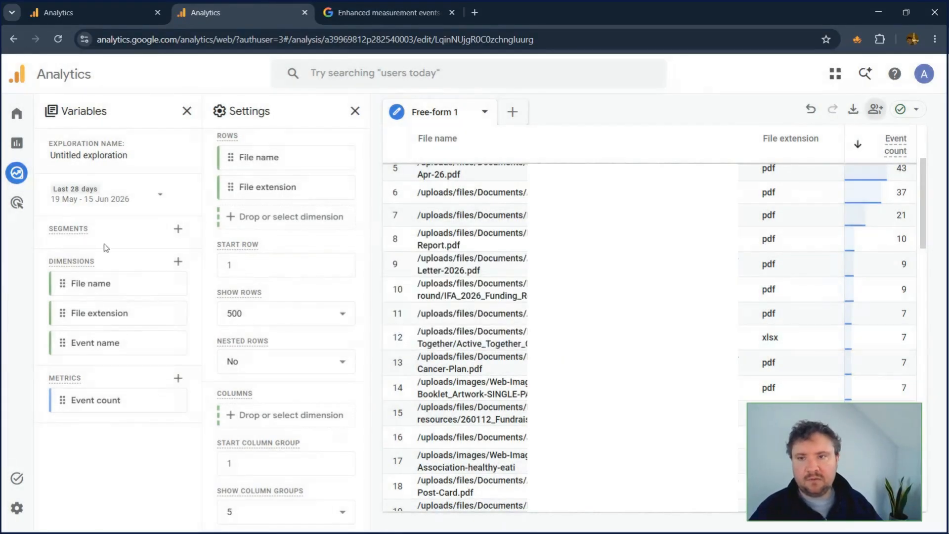
# Step: Rename the exploration as File Download
pyautogui.moveTo(144, 166)
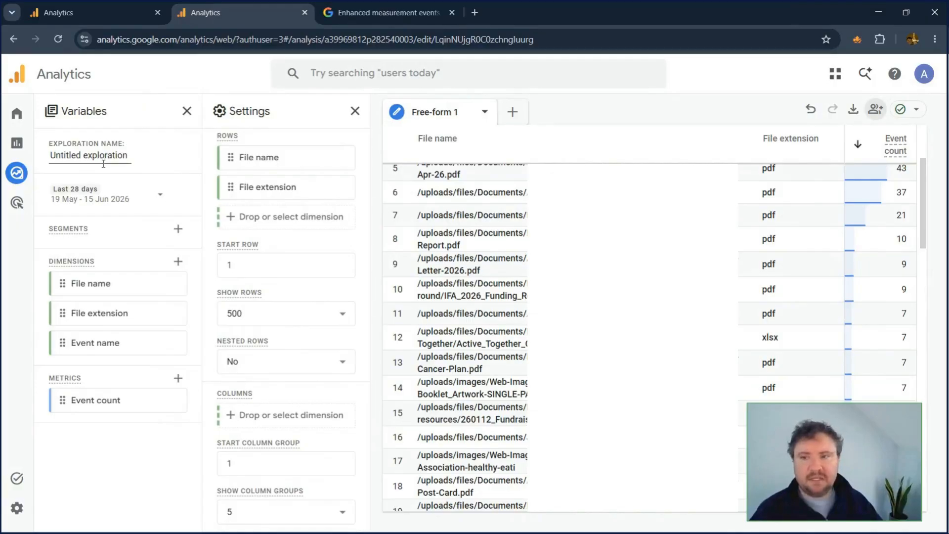
pyautogui.click(103, 164)
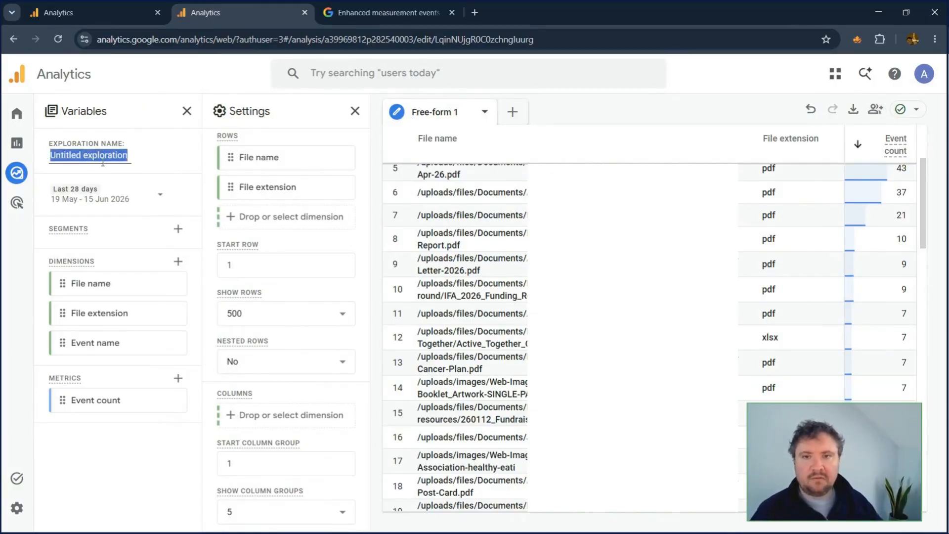
pyautogui.write('File')
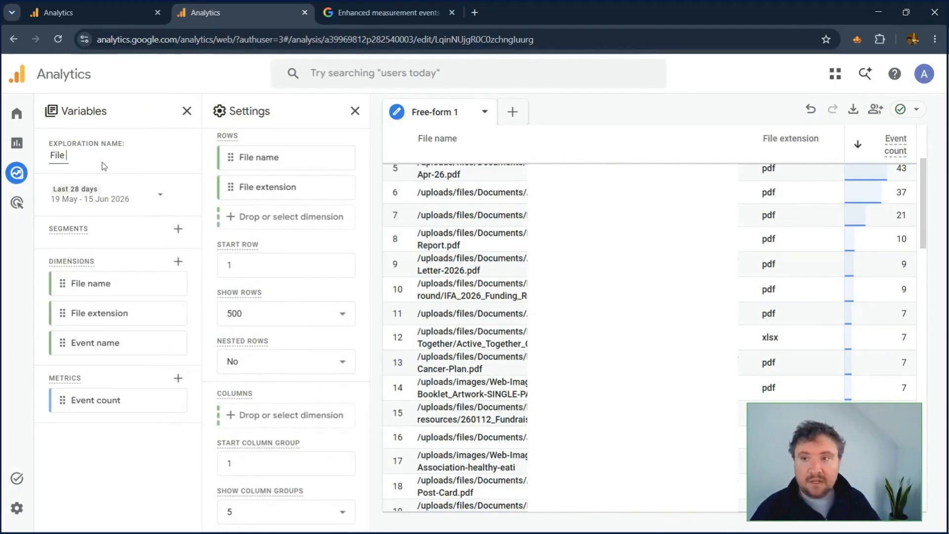
pyautogui.write(' Download')
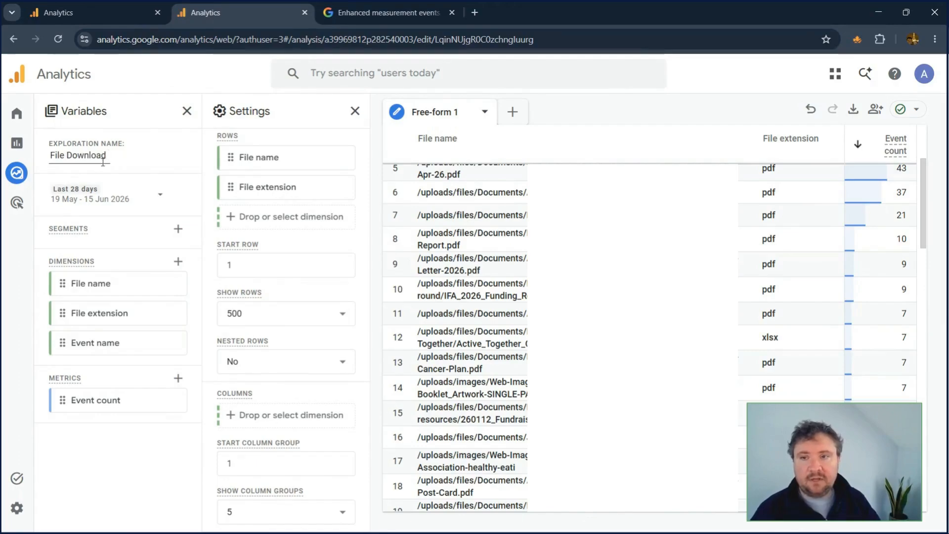